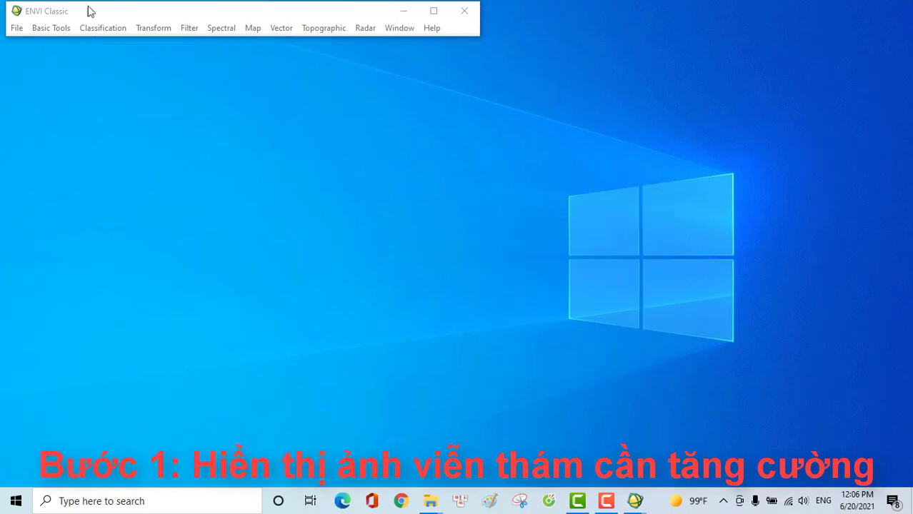
- Open the GOP_ANH image file from the ENVI - TEST -Thu folder on the Desktop
{"action": "left_click", "coordinate": [18, 30]}
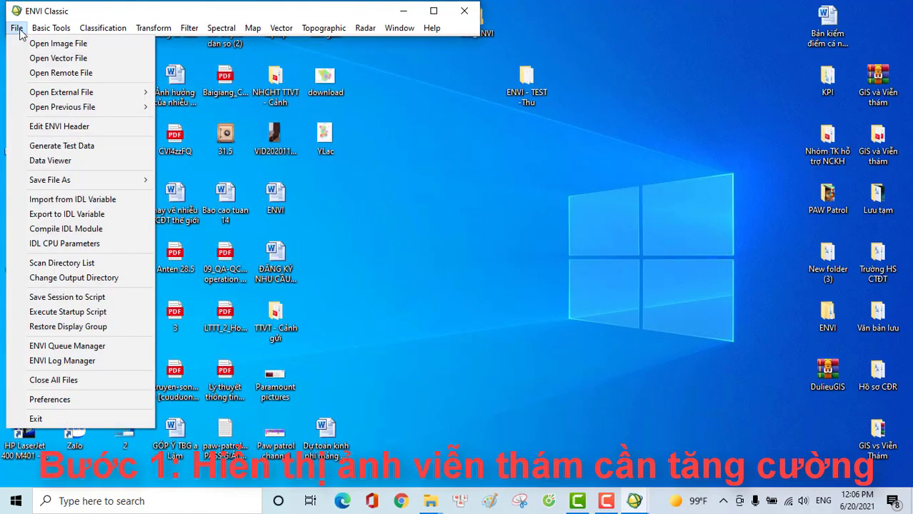
{"action": "left_click", "coordinate": [57, 44]}
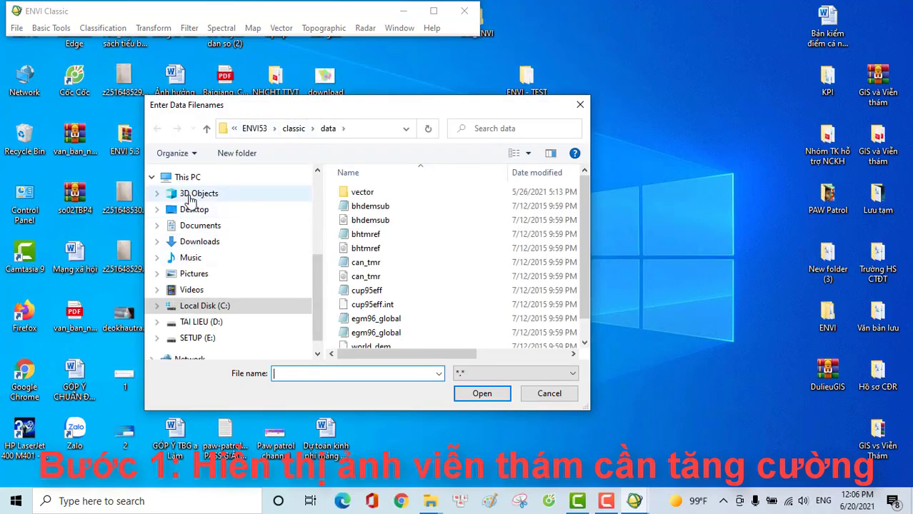
{"action": "left_click", "coordinate": [189, 194]}
{"action": "left_click", "coordinate": [197, 209]}
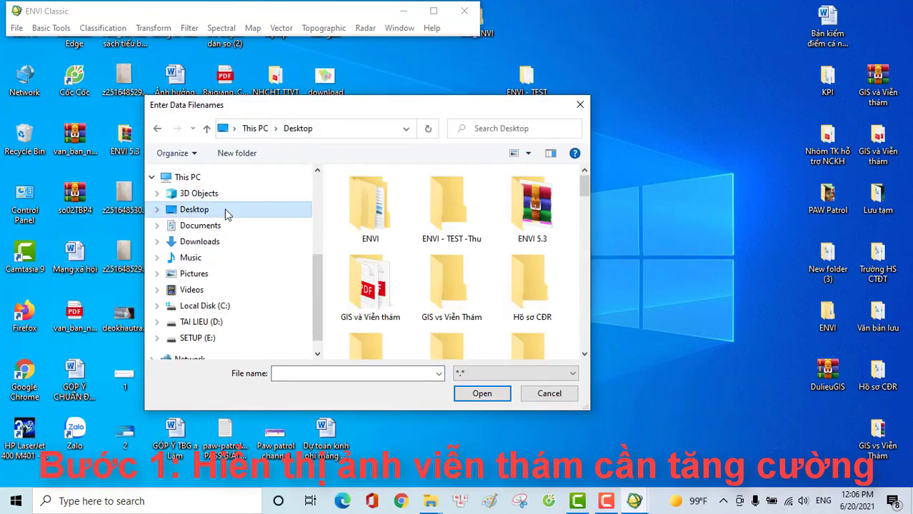
{"action": "double_click", "coordinate": [459, 218]}
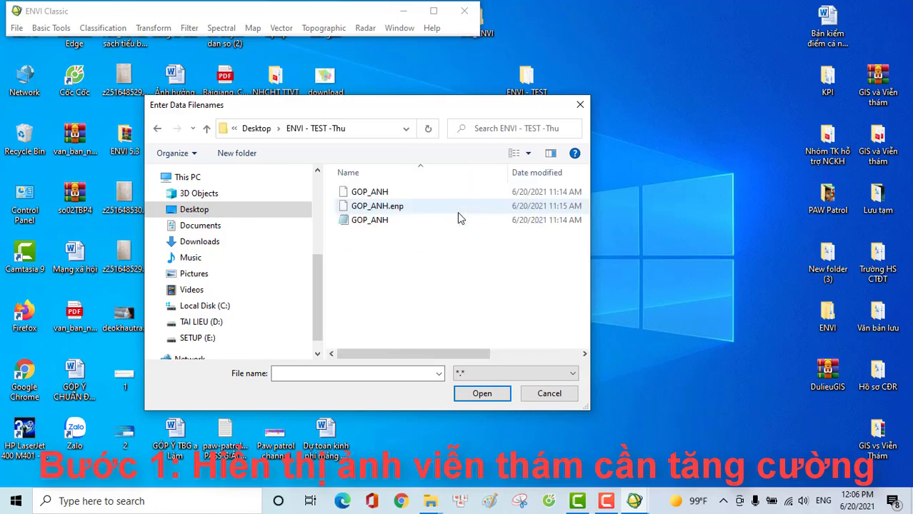
{"action": "left_click", "coordinate": [409, 193]}
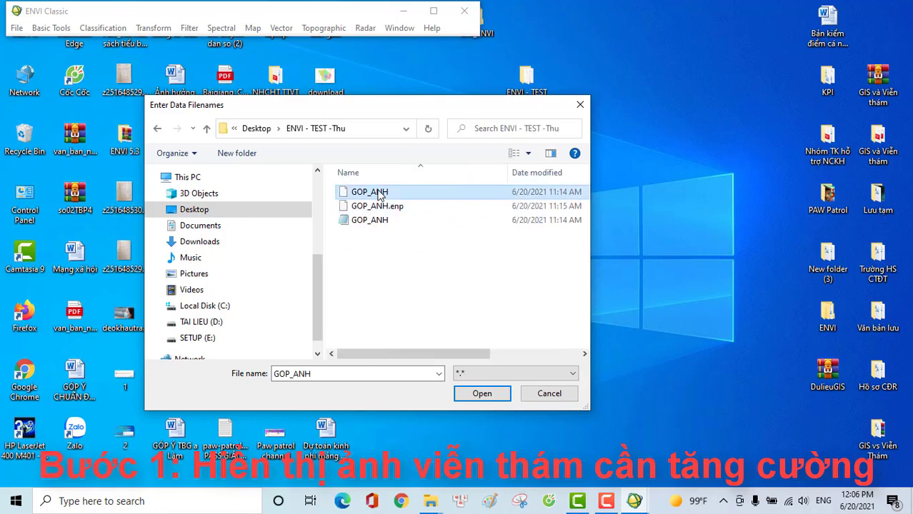
{"action": "left_click", "coordinate": [481, 394]}
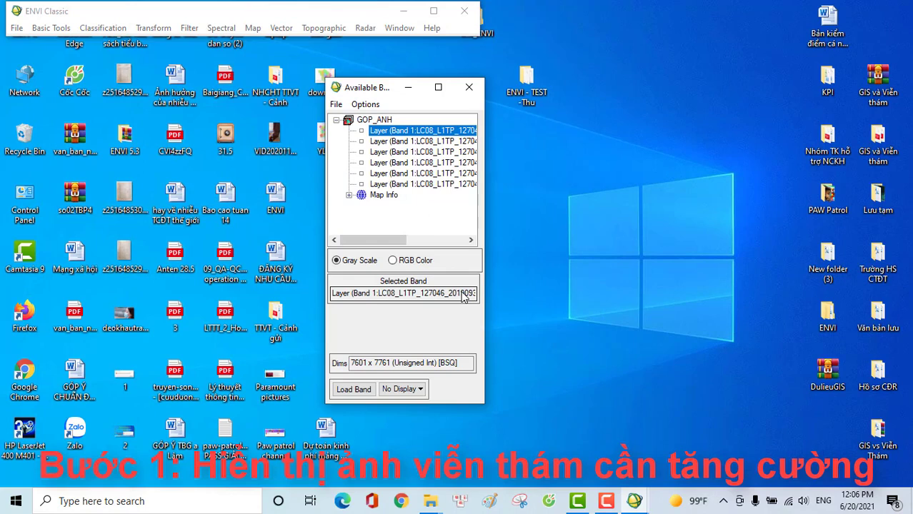
- Load GOP_ANH as an RGB color composite with band B6 as red, B3 as green and B1 as blue
{"action": "left_click_drag", "start_coordinate": [375, 240], "coordinate": [443, 247]}
{"action": "left_click", "coordinate": [392, 260]}
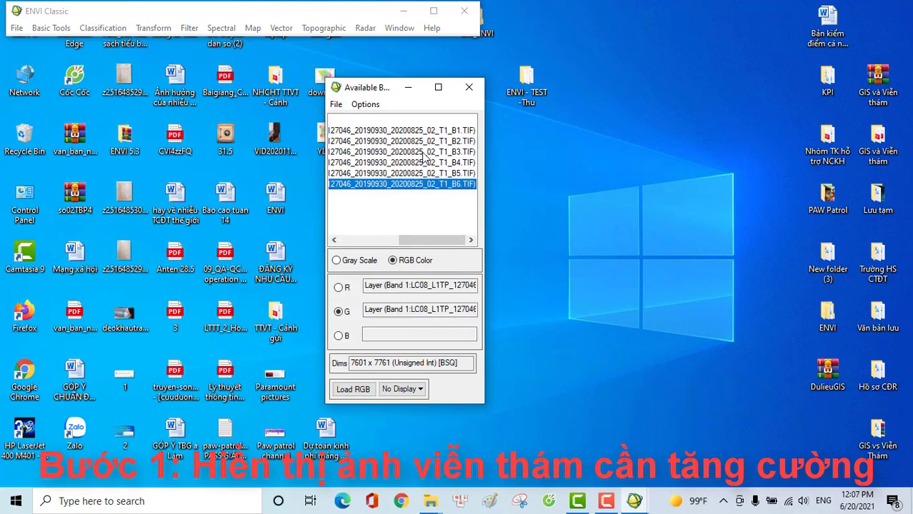
{"action": "left_click", "coordinate": [424, 151]}
{"action": "left_click", "coordinate": [422, 133]}
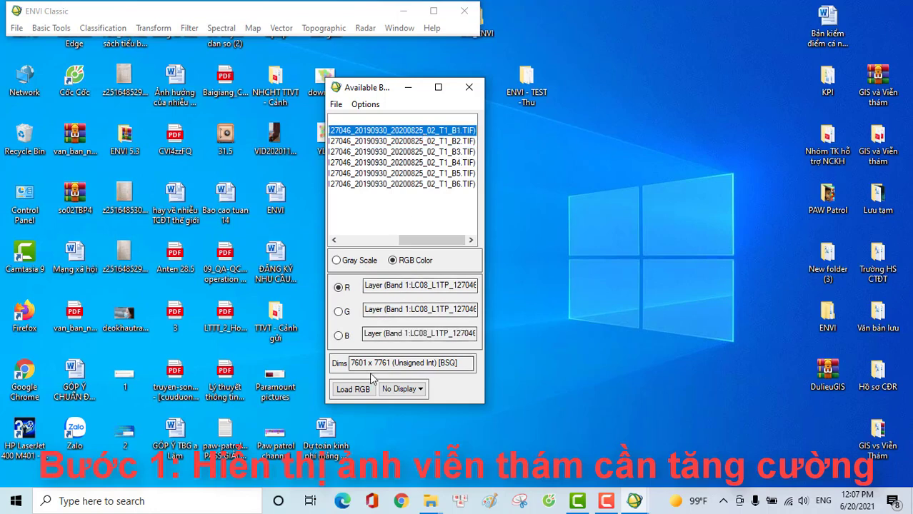
{"action": "left_click", "coordinate": [353, 390]}
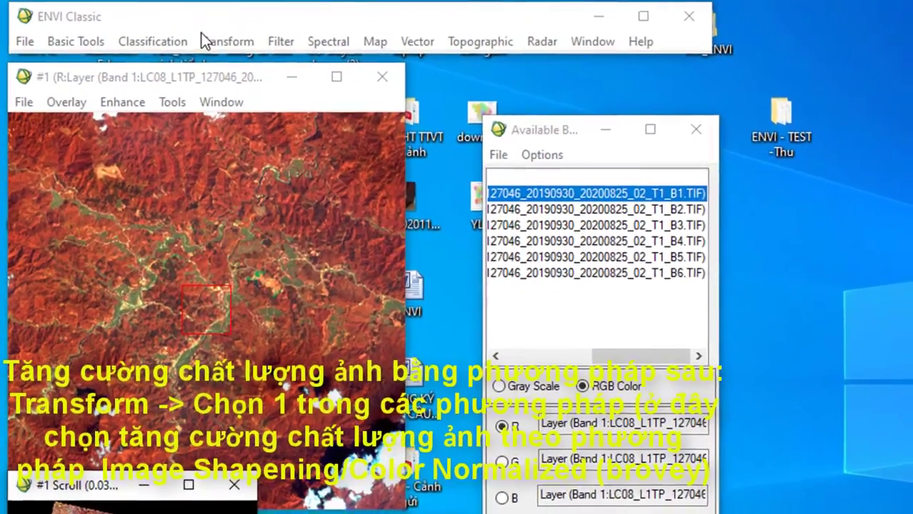
- Start Color Normalized (Brovey) image sharpening with Display #1 as the input for the color bands
{"action": "left_click", "coordinate": [153, 28]}
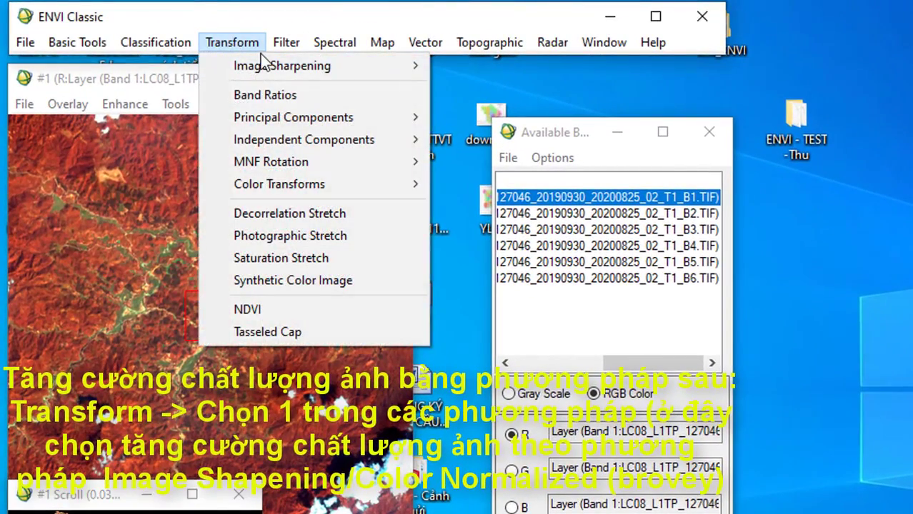
{"action": "mouse_move", "coordinate": [274, 68]}
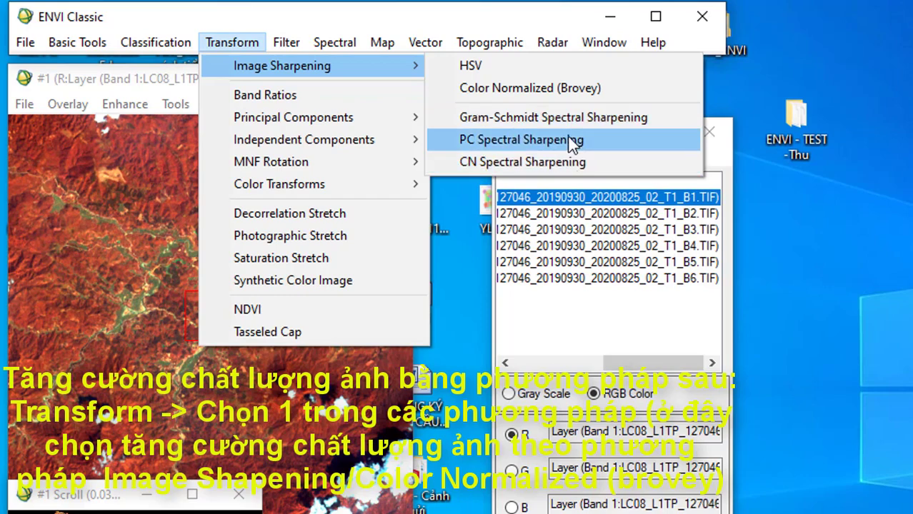
{"action": "left_click", "coordinate": [560, 89]}
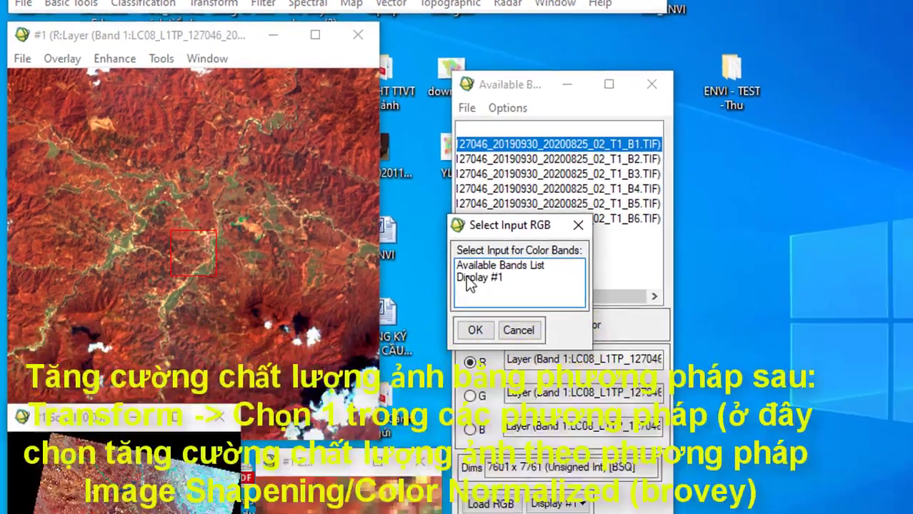
{"action": "left_click", "coordinate": [469, 280]}
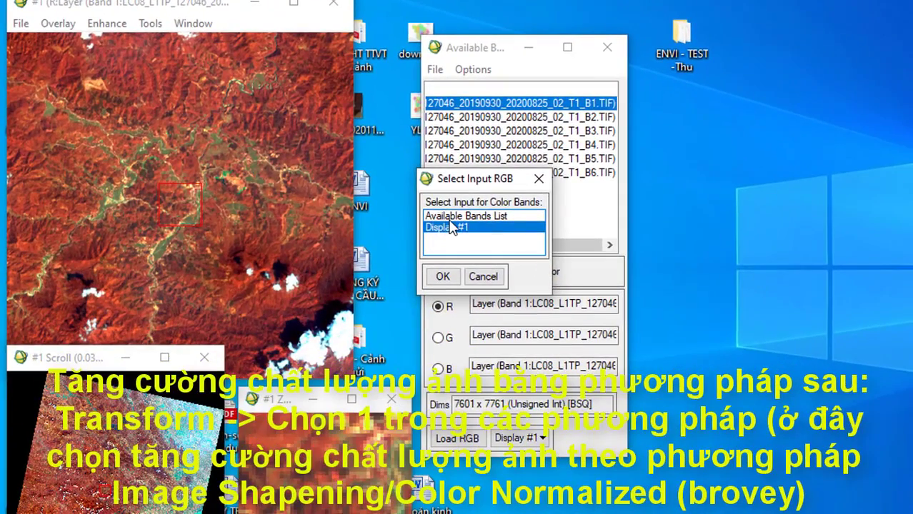
{"action": "left_click", "coordinate": [457, 216]}
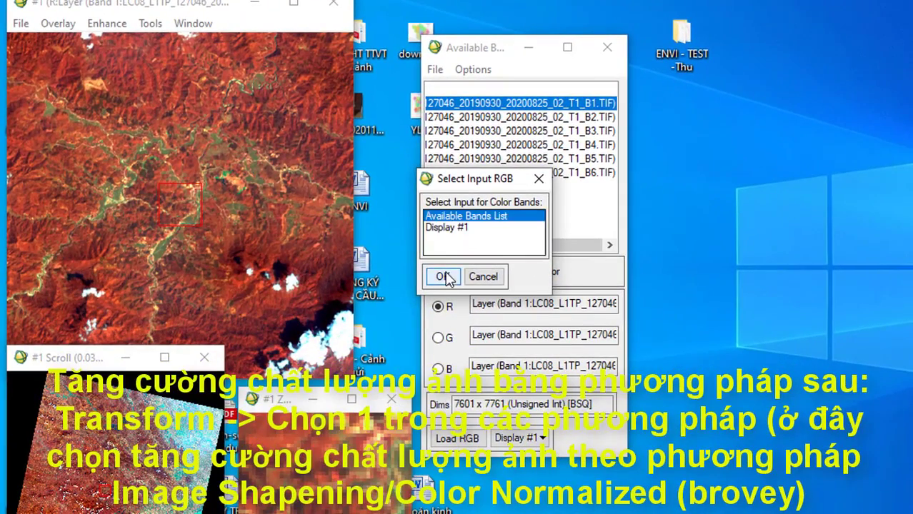
{"action": "left_click", "coordinate": [446, 227]}
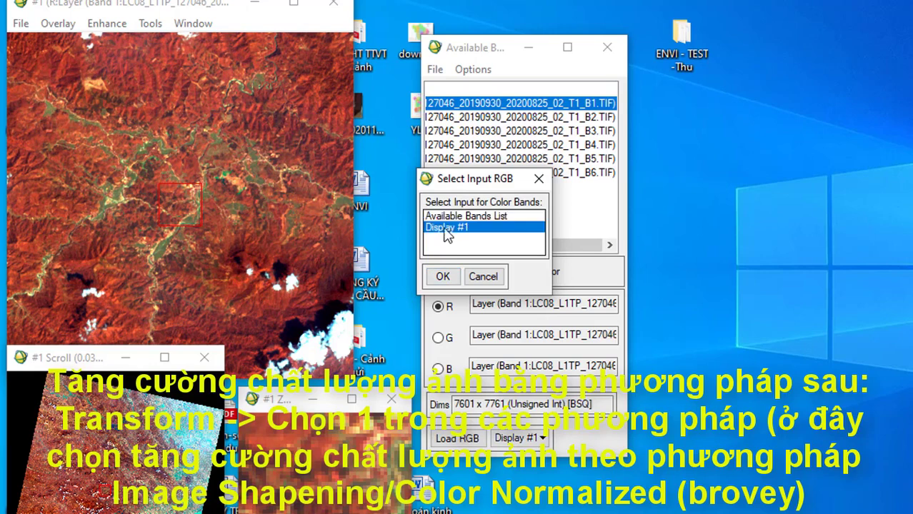
{"action": "left_click", "coordinate": [443, 277]}
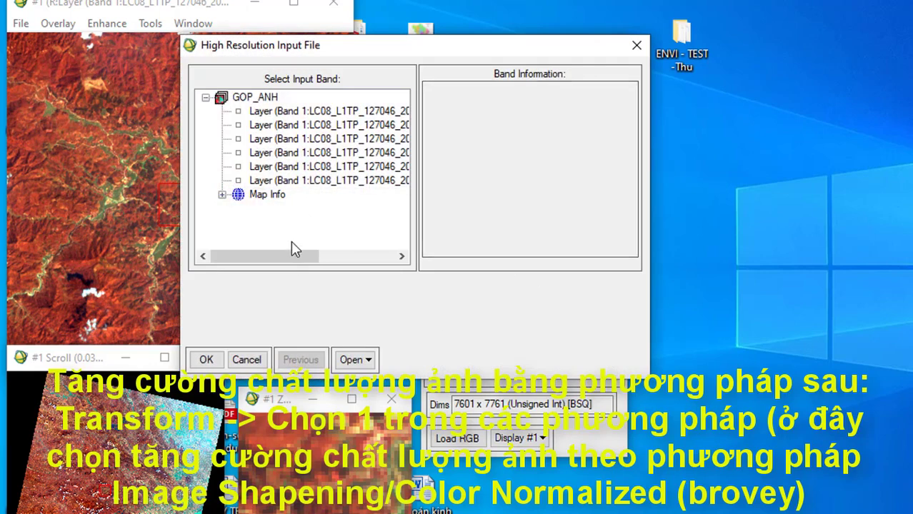
- Choose band B5 of GOP_ANH as the high resolution input for the sharpening
{"action": "left_click_drag", "start_coordinate": [287, 265], "coordinate": [365, 182]}
{"action": "left_click", "coordinate": [359, 165]}
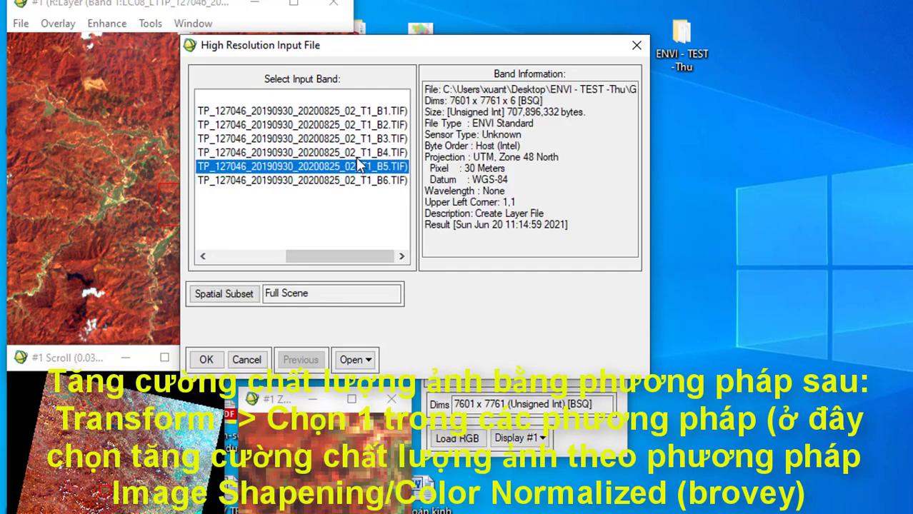
{"action": "left_click", "coordinate": [360, 153]}
{"action": "left_click", "coordinate": [359, 138]}
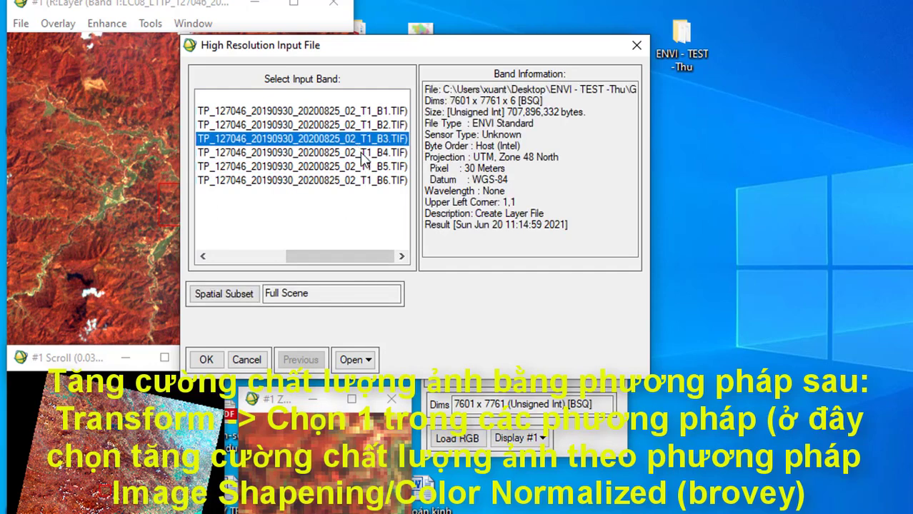
{"action": "left_click", "coordinate": [356, 111]}
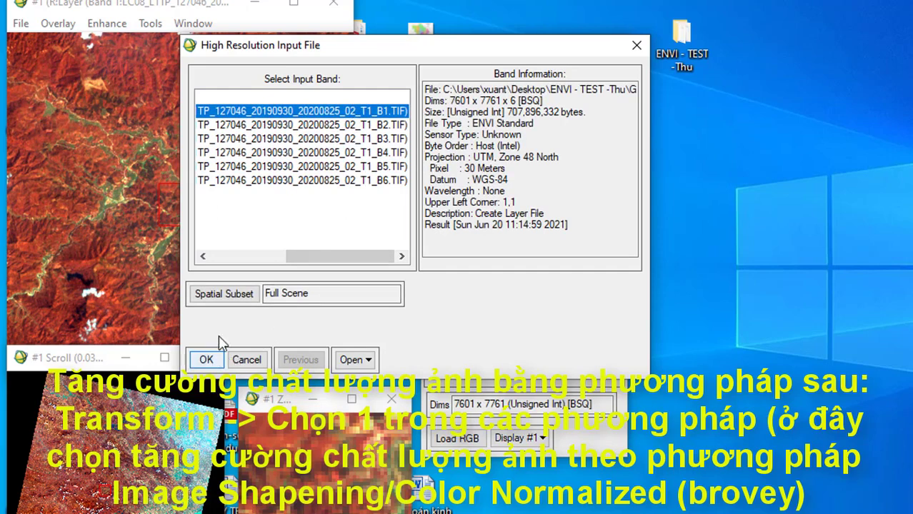
{"action": "left_click", "coordinate": [327, 167]}
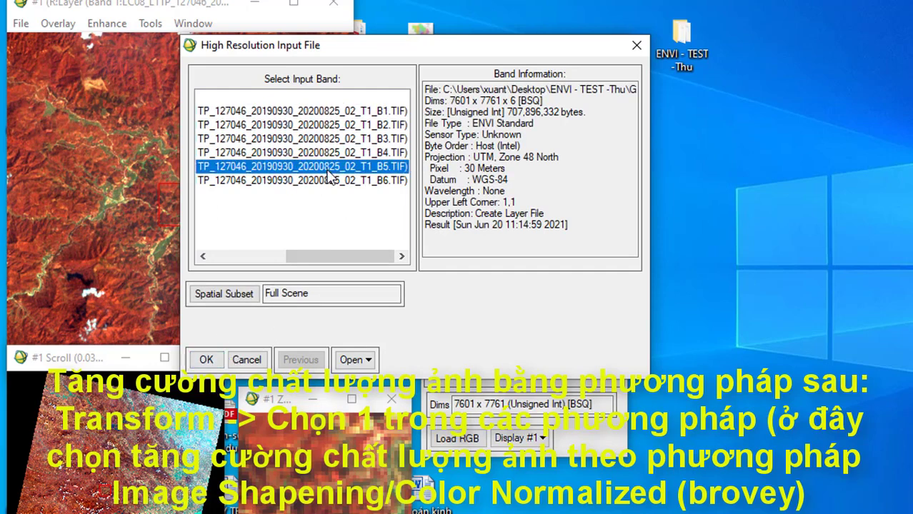
{"action": "left_click", "coordinate": [207, 360]}
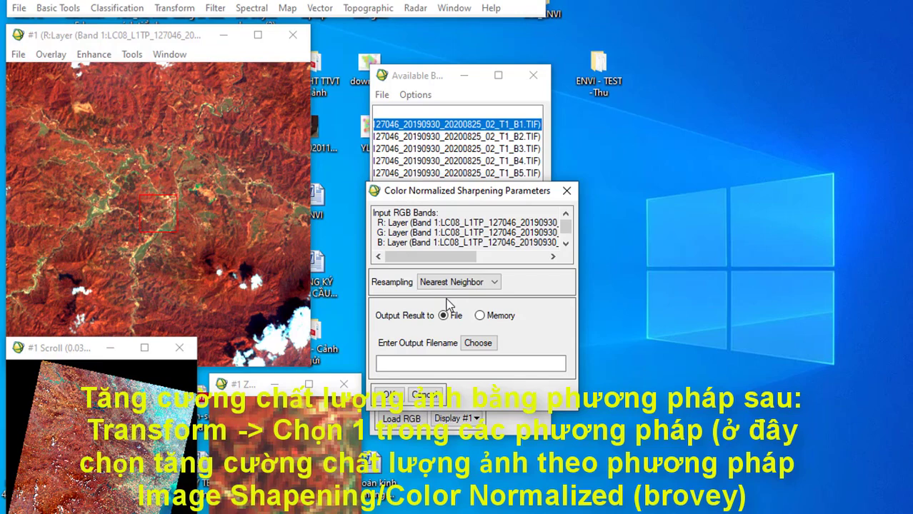
- Try Cubic Convolution as the resampling method and set it back to Nearest Neighbor
{"action": "left_click_drag", "start_coordinate": [448, 256], "coordinate": [519, 258]}
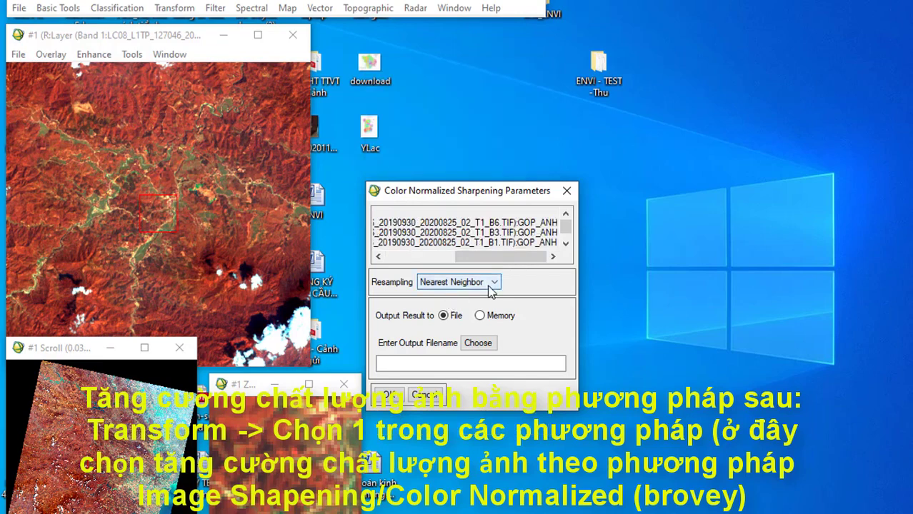
{"action": "left_click", "coordinate": [492, 285]}
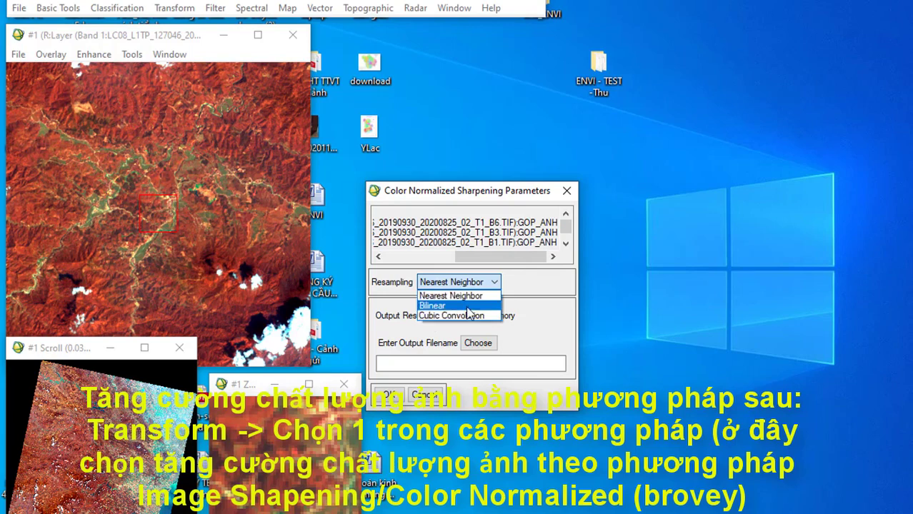
{"action": "left_click", "coordinate": [464, 316]}
{"action": "left_click", "coordinate": [493, 285]}
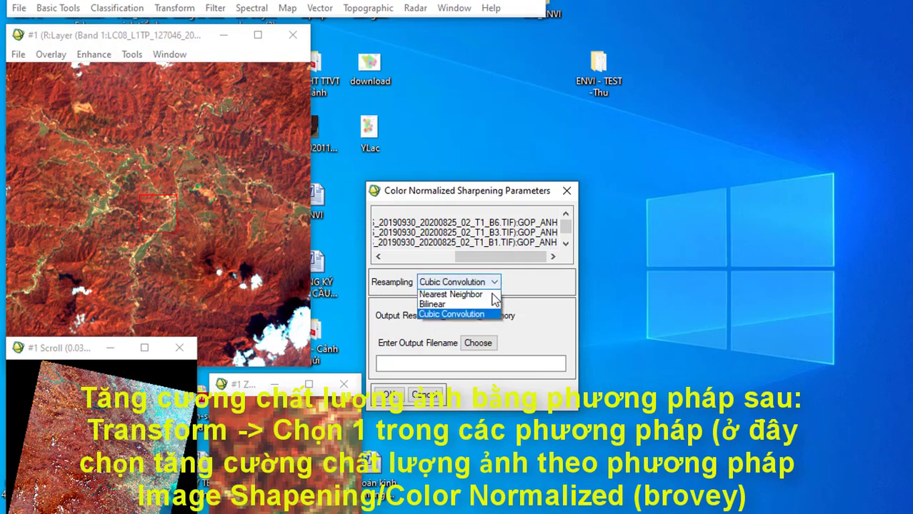
{"action": "left_click", "coordinate": [492, 284]}
{"action": "left_click", "coordinate": [492, 283]}
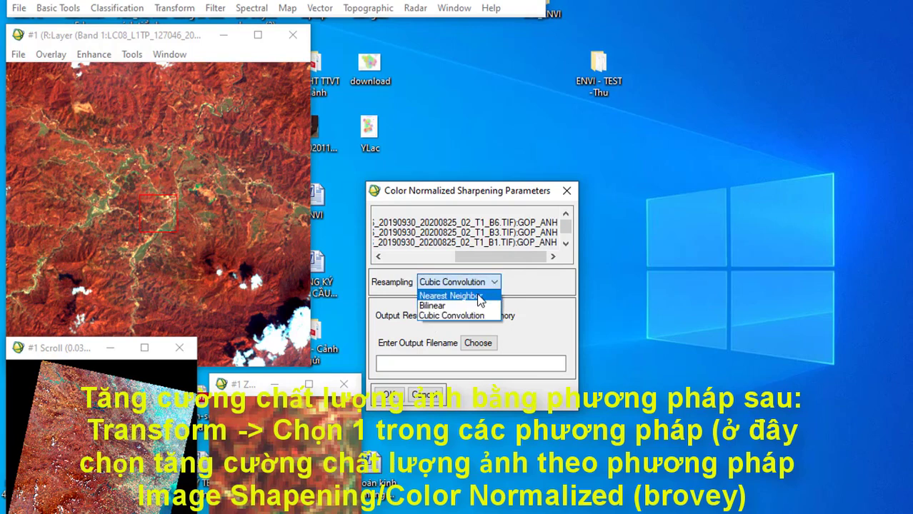
{"action": "left_click", "coordinate": [480, 296]}
- Set the output file to ANH_TANGCUONGCHATLUONG in the Desktop's ENVI - TEST -Thu folder and run the sharpening
{"action": "left_click", "coordinate": [476, 348]}
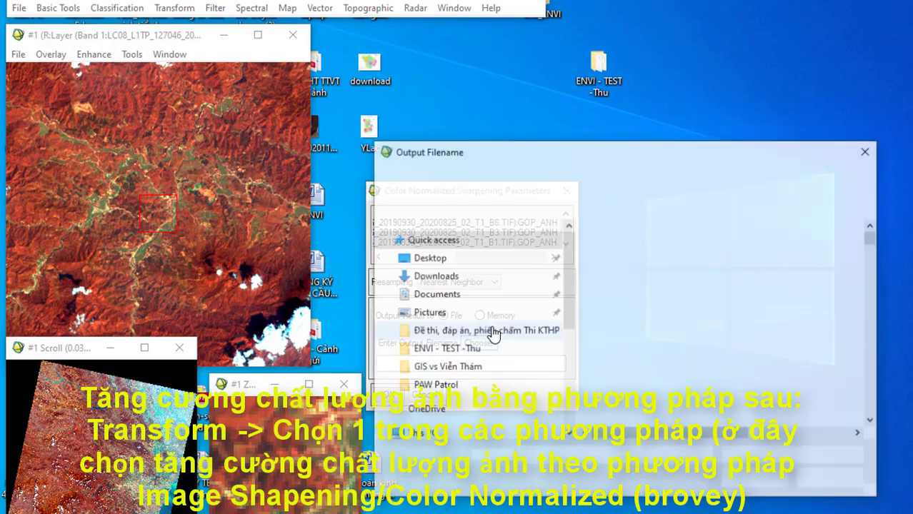
{"action": "left_click", "coordinate": [427, 258]}
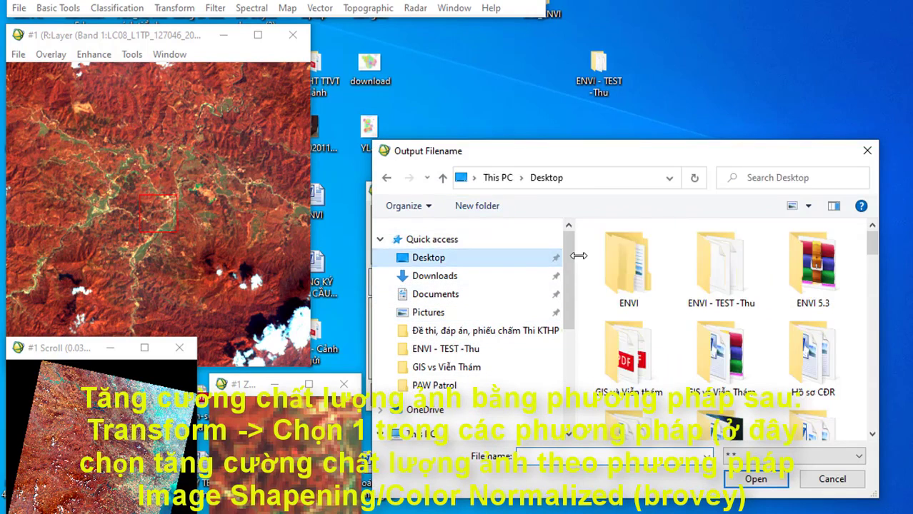
{"action": "double_click", "coordinate": [716, 282]}
{"action": "left_click", "coordinate": [613, 456]}
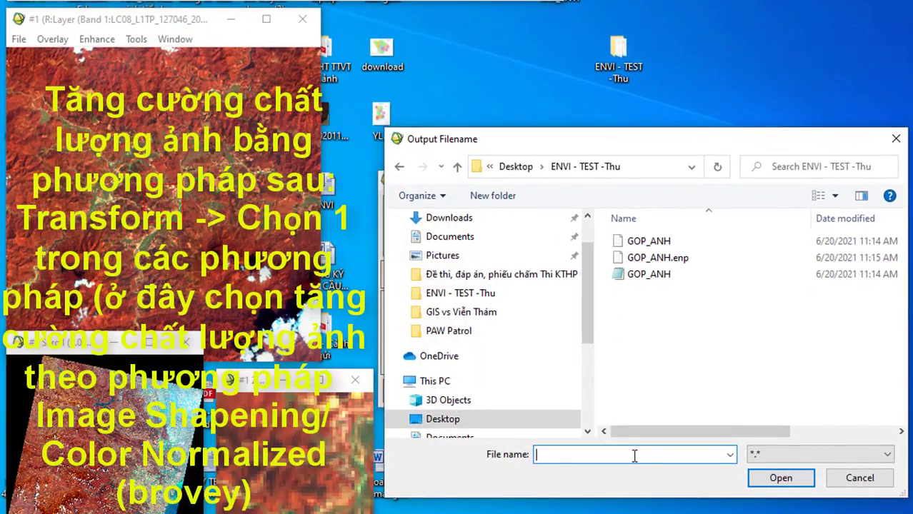
{"action": "type", "text": "ANH_TANGCUONGCHATLUONG"}
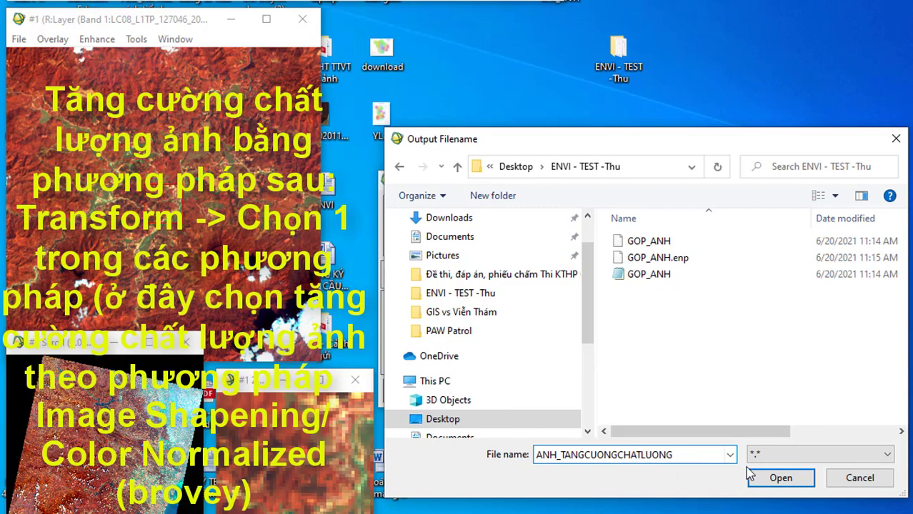
{"action": "left_click", "coordinate": [774, 478]}
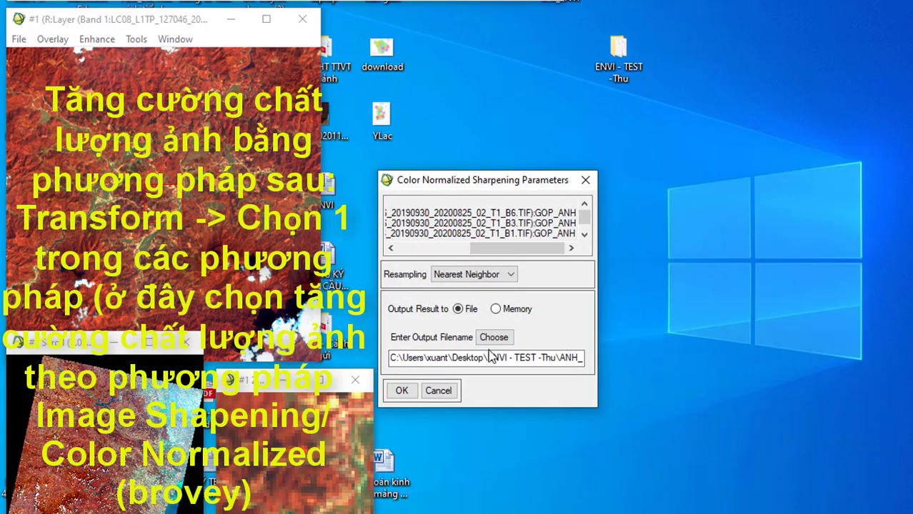
{"action": "left_click", "coordinate": [403, 392]}
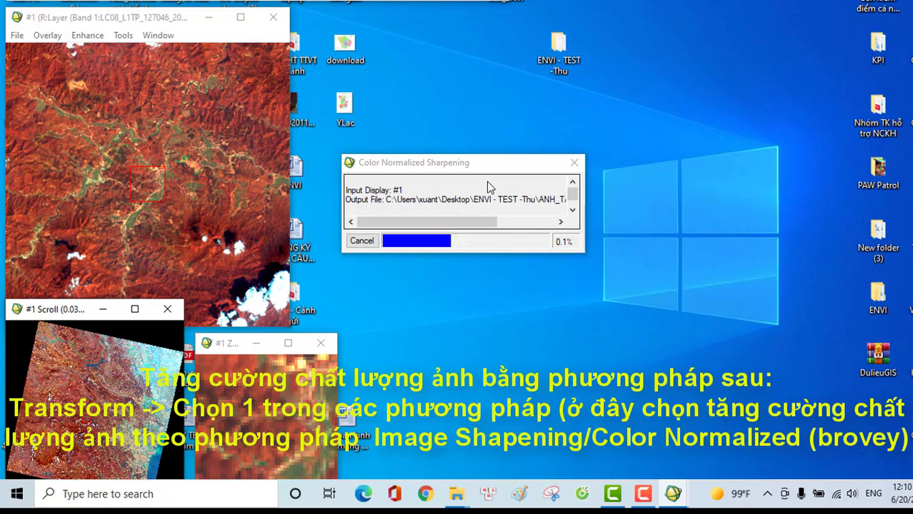
{"action": "right_click", "coordinate": [710, 6]}
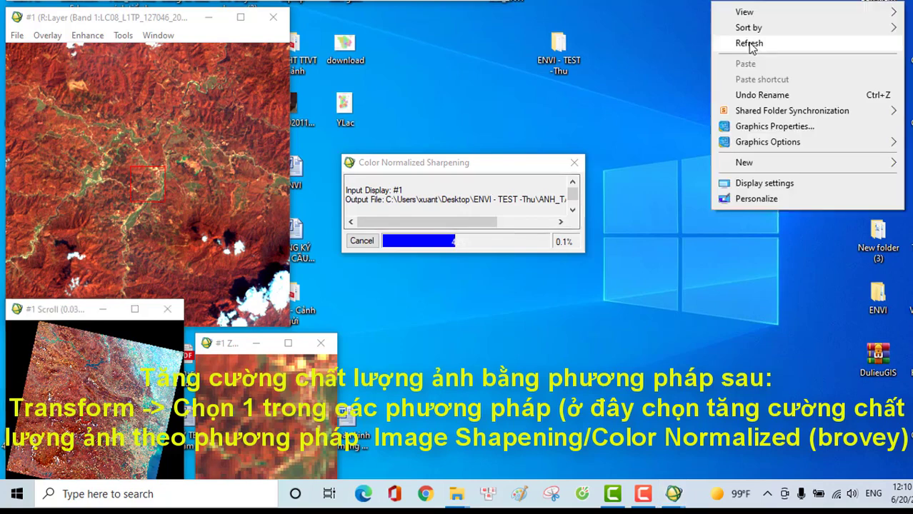
{"action": "left_click", "coordinate": [735, 41]}
{"action": "right_click", "coordinate": [658, 4]}
{"action": "left_click", "coordinate": [686, 39]}
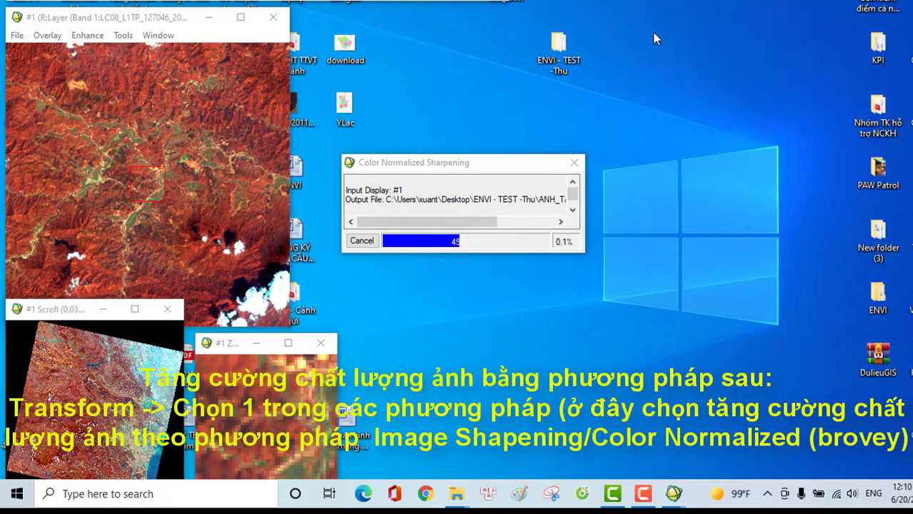
{"action": "right_click", "coordinate": [623, 4]}
{"action": "left_click", "coordinate": [650, 39]}
{"action": "right_click", "coordinate": [622, 15]}
{"action": "left_click", "coordinate": [646, 58]}
{"action": "right_click", "coordinate": [621, 20]}
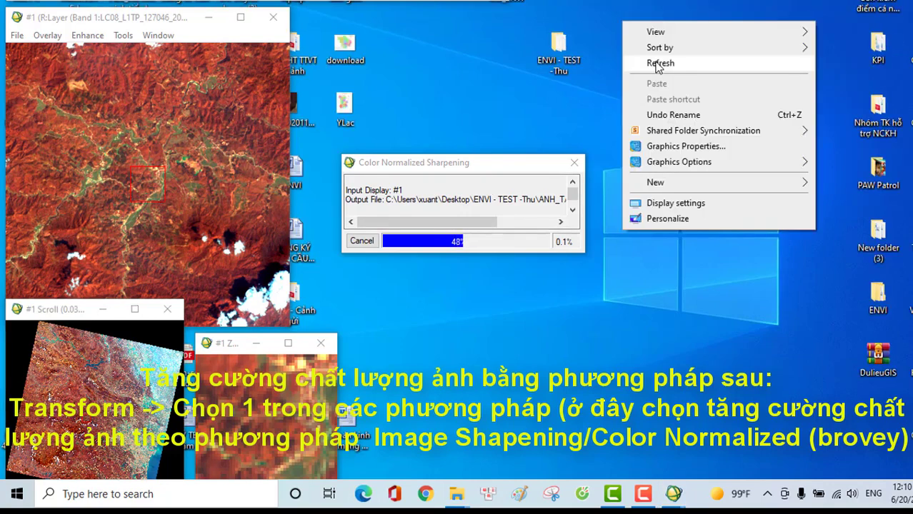
{"action": "left_click", "coordinate": [648, 59]}
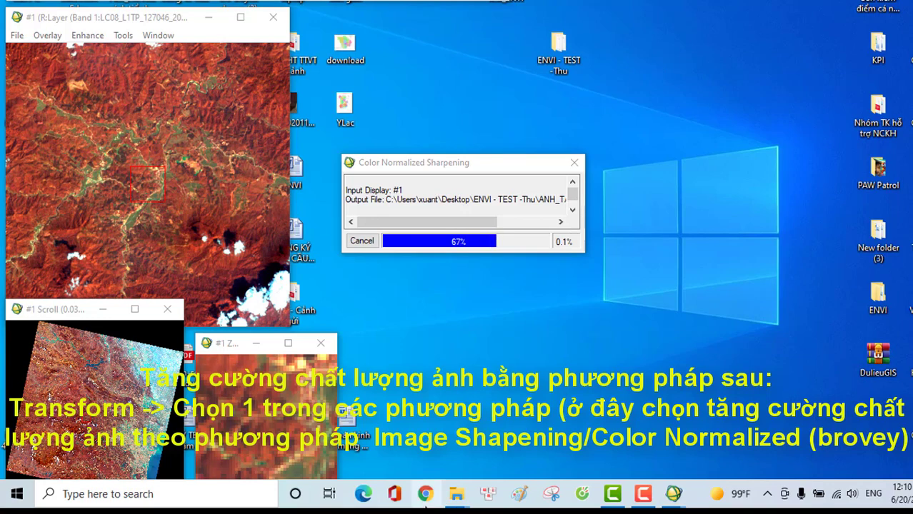
{"action": "left_click", "coordinate": [425, 500]}
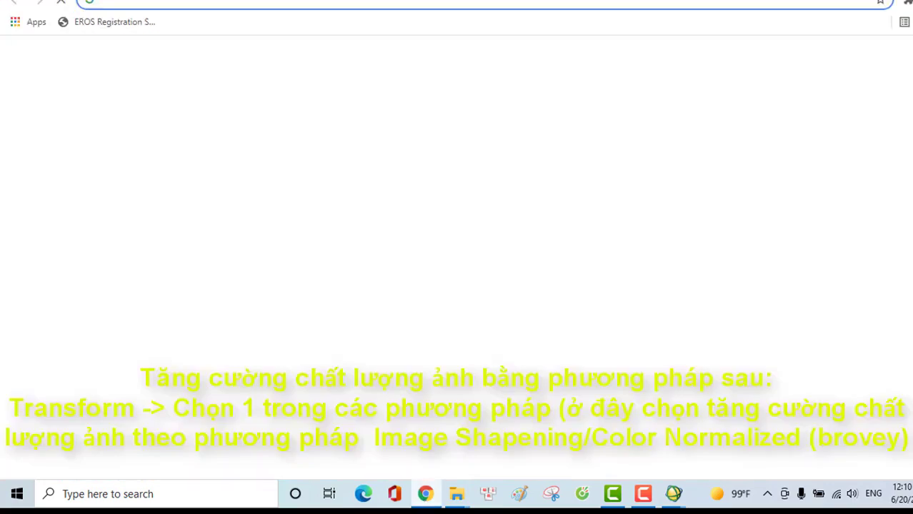
{"action": "left_click", "coordinate": [673, 494]}
{"action": "right_click", "coordinate": [672, 133]}
{"action": "left_click", "coordinate": [695, 171]}
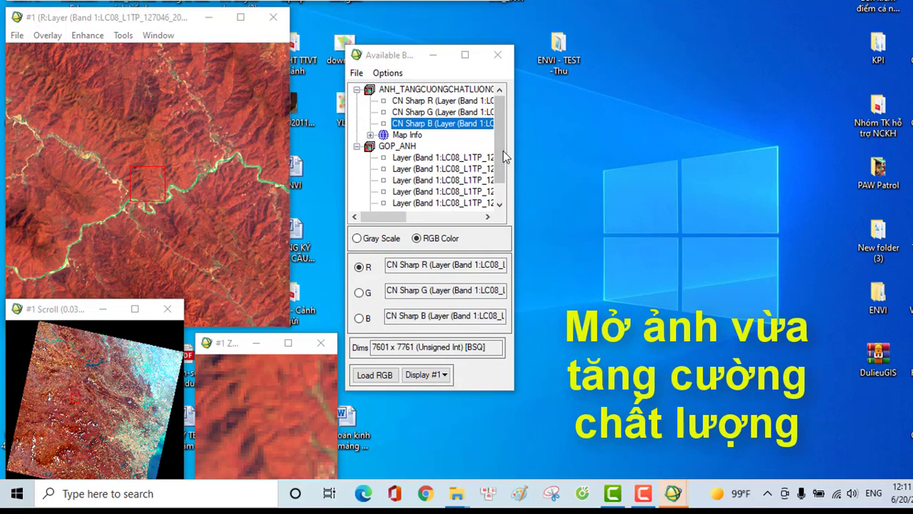
- Load the CN Sharp R, G and B bands of ANH_TANGCUONGCHATLUONG as an RGB composite in Display #1
{"action": "left_click_drag", "start_coordinate": [400, 217], "coordinate": [371, 218]}
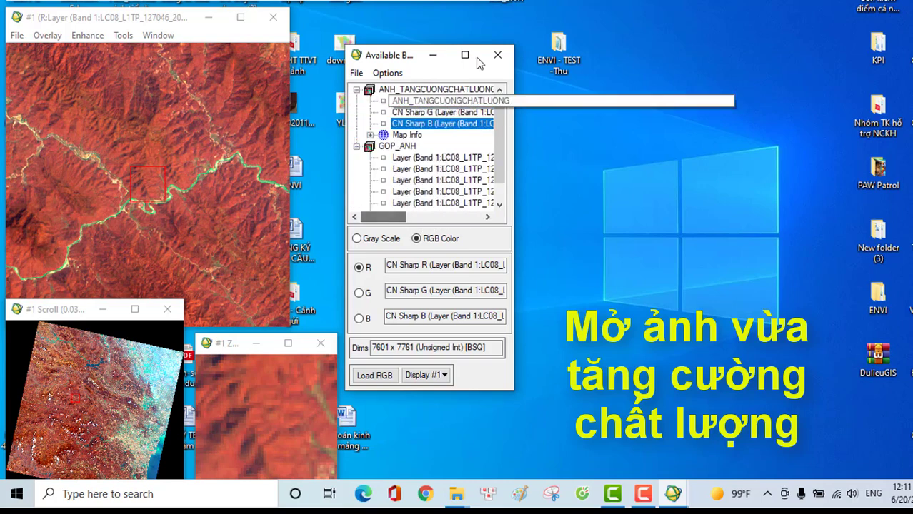
{"action": "left_click", "coordinate": [421, 89]}
{"action": "scroll", "coordinate": [377, 173], "scroll_direction": "right", "scroll_amount": 3}
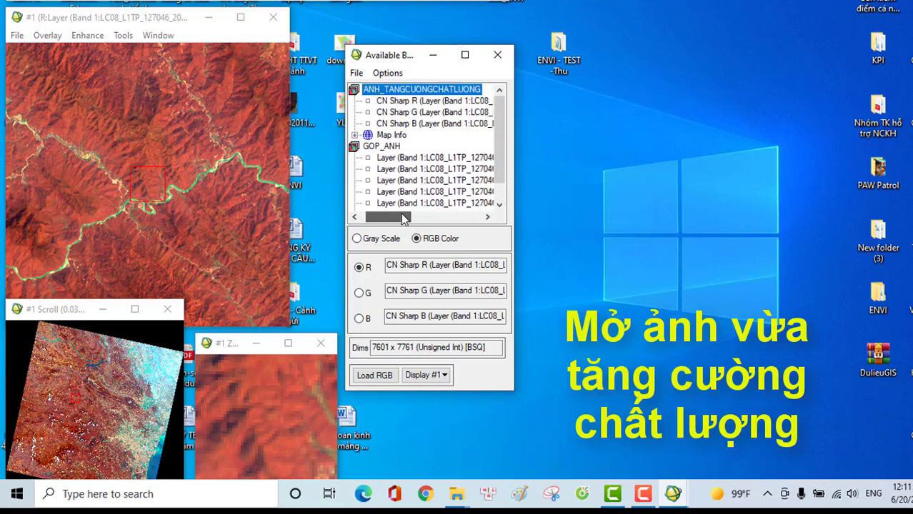
{"action": "left_click", "coordinate": [397, 101]}
{"action": "left_click", "coordinate": [398, 112]}
{"action": "left_click", "coordinate": [398, 124]}
{"action": "left_click", "coordinate": [398, 125]}
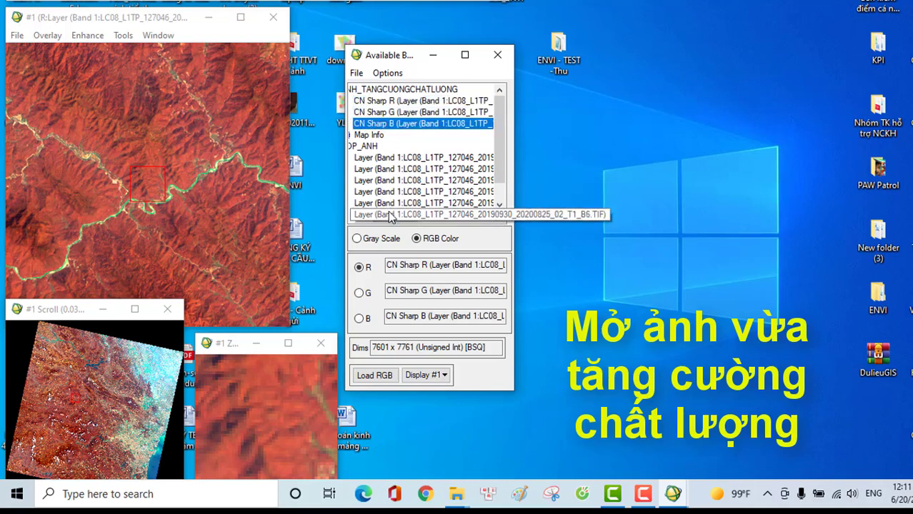
{"action": "left_click_drag", "start_coordinate": [393, 217], "coordinate": [489, 216]}
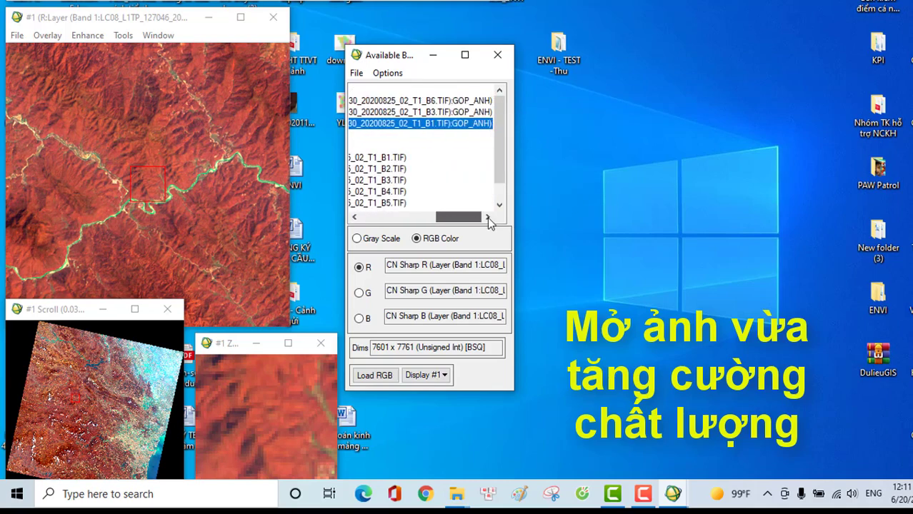
{"action": "left_click", "coordinate": [437, 100]}
{"action": "left_click", "coordinate": [437, 112]}
{"action": "left_click", "coordinate": [438, 124]}
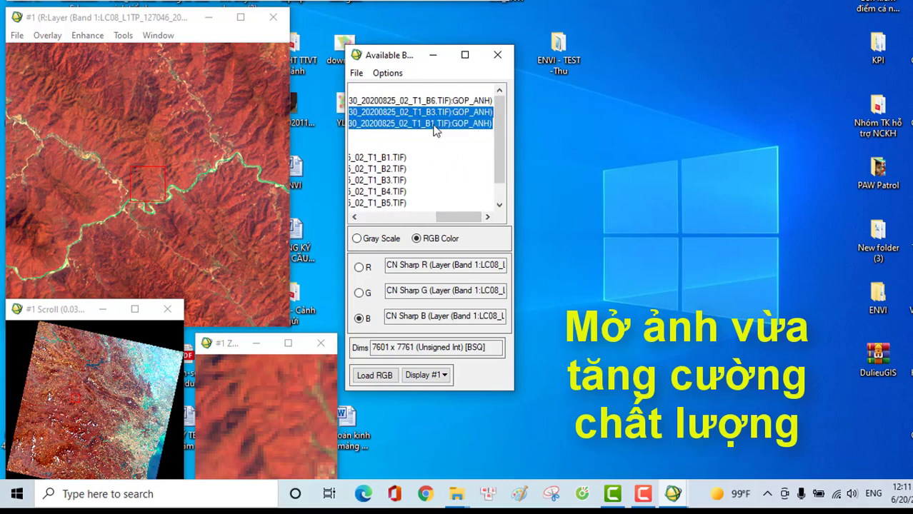
{"action": "left_click", "coordinate": [374, 375]}
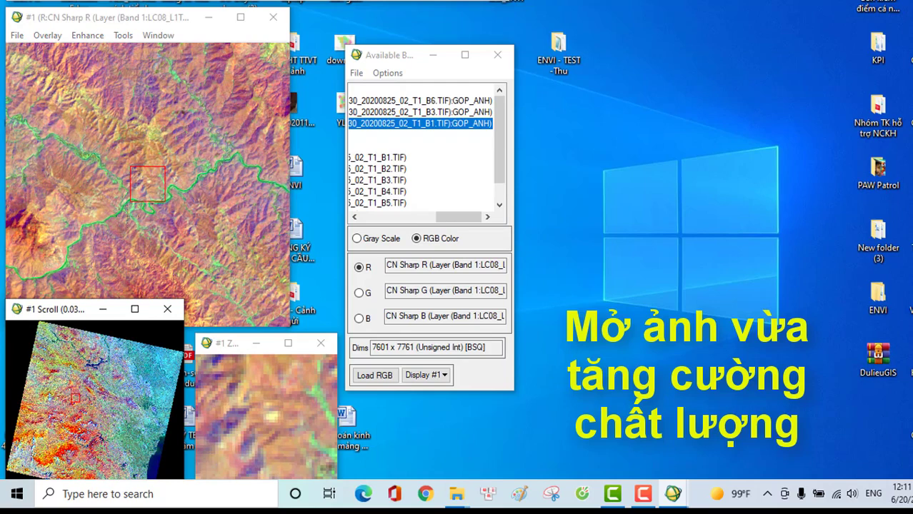
- Inspect several areas of the sharpened image in Display #1 at full resolution and in the zoom view
{"action": "left_click", "coordinate": [130, 214]}
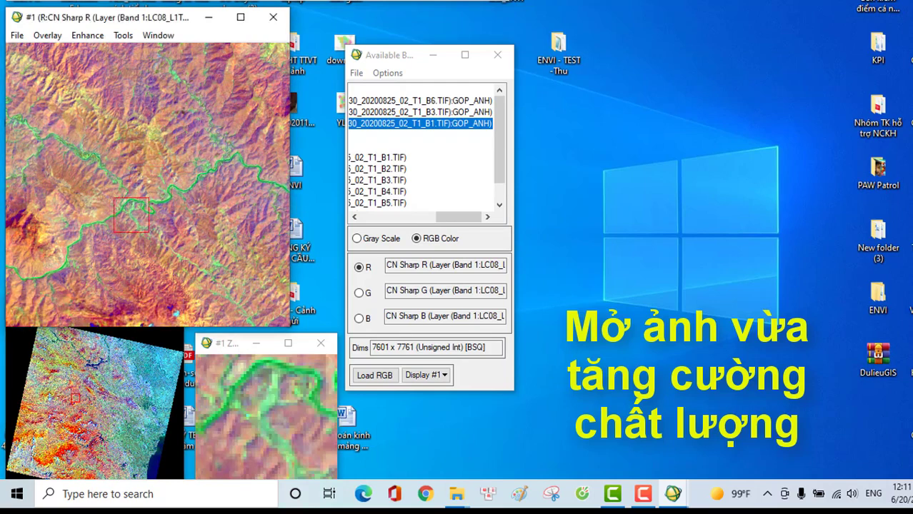
{"action": "left_click", "coordinate": [75, 418]}
{"action": "left_click", "coordinate": [155, 211]}
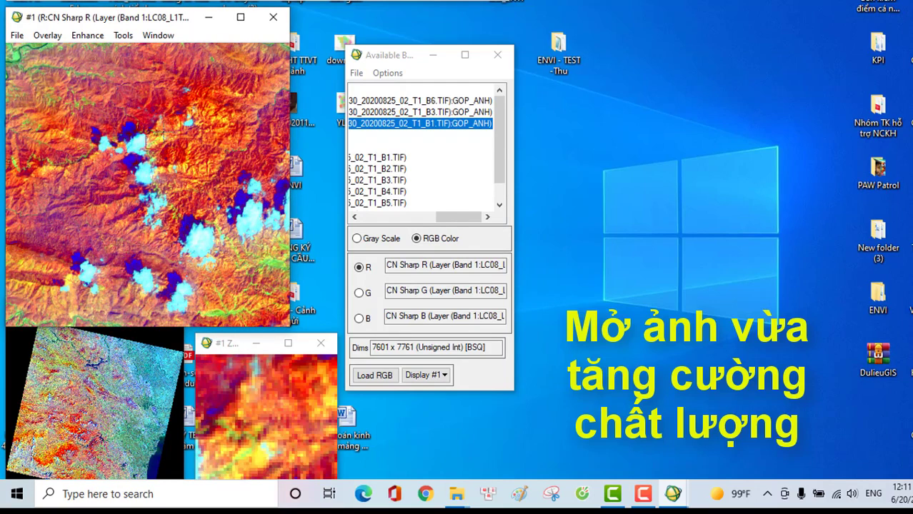
{"action": "left_click", "coordinate": [157, 104]}
{"action": "left_click", "coordinate": [93, 370]}
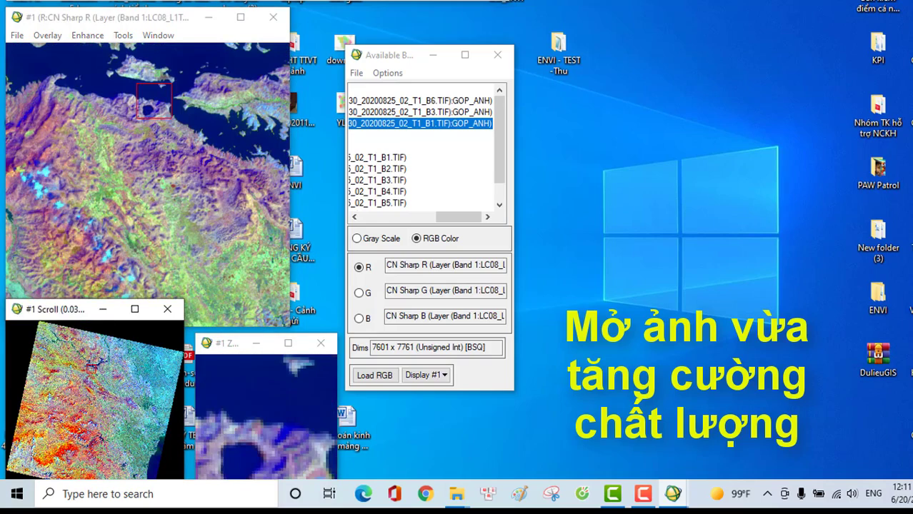
{"action": "left_click", "coordinate": [125, 217]}
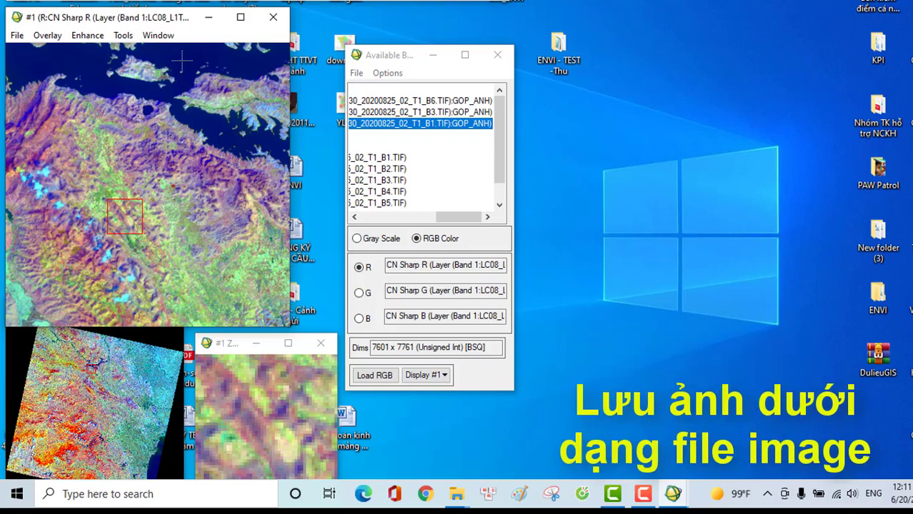
- Start saving the sharpened display as an image file and keep the resolution at 24-bit Color (BSQ)
{"action": "left_click", "coordinate": [19, 38]}
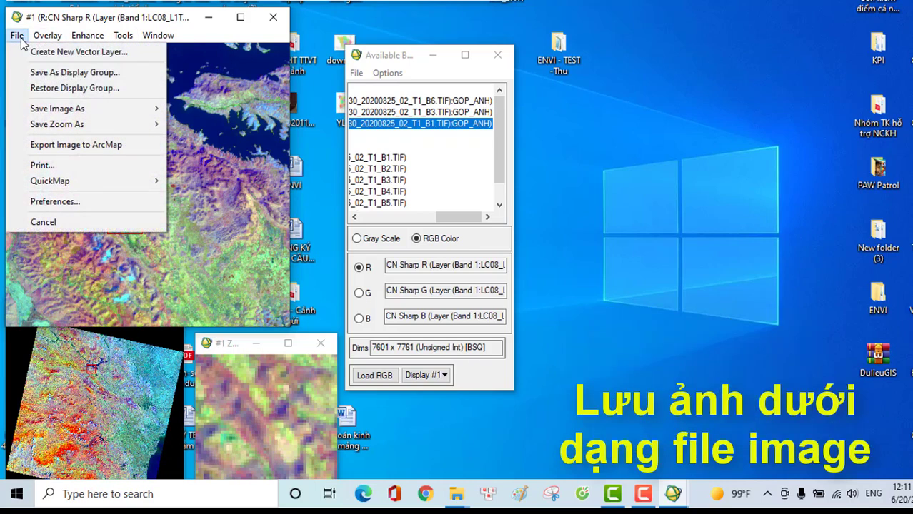
{"action": "mouse_move", "coordinate": [137, 114]}
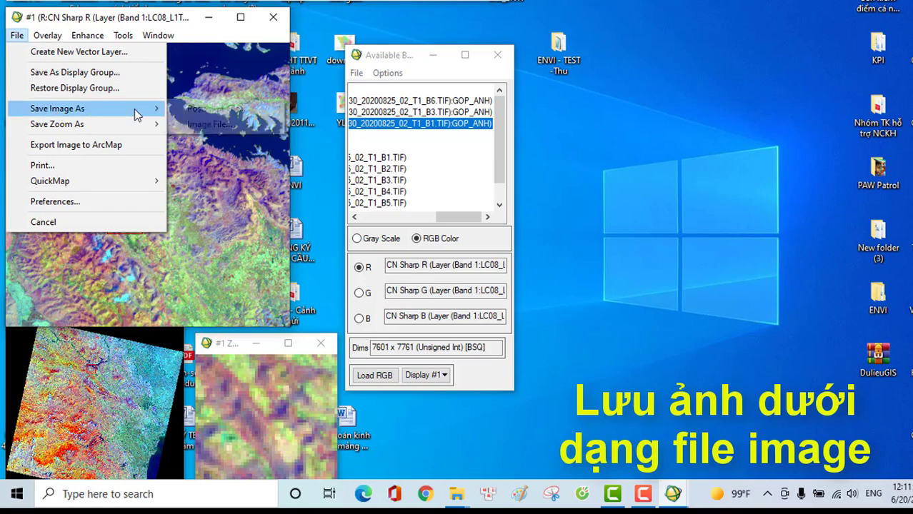
{"action": "left_click", "coordinate": [208, 124]}
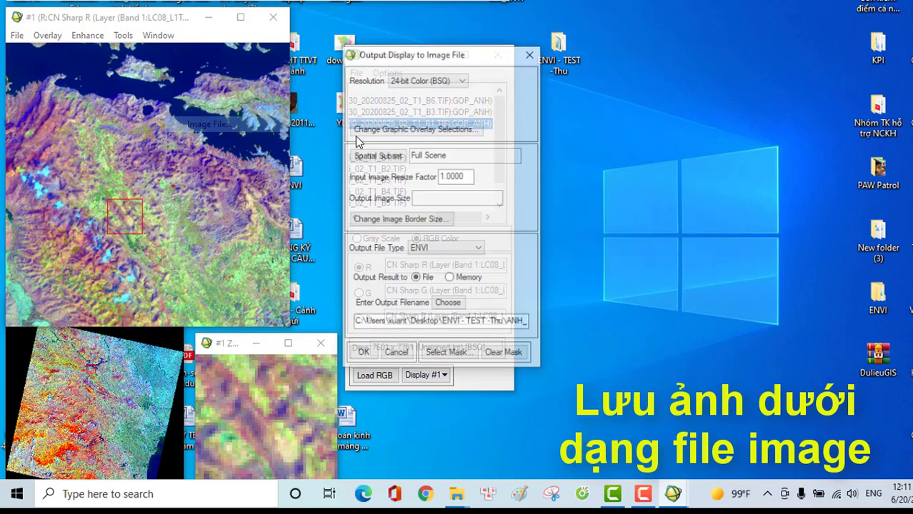
{"action": "left_click", "coordinate": [449, 80]}
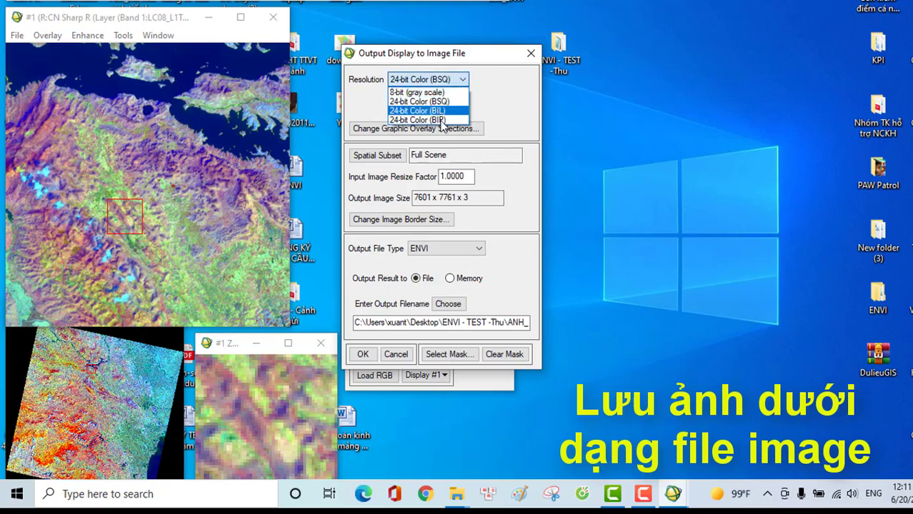
{"action": "left_click", "coordinate": [444, 104]}
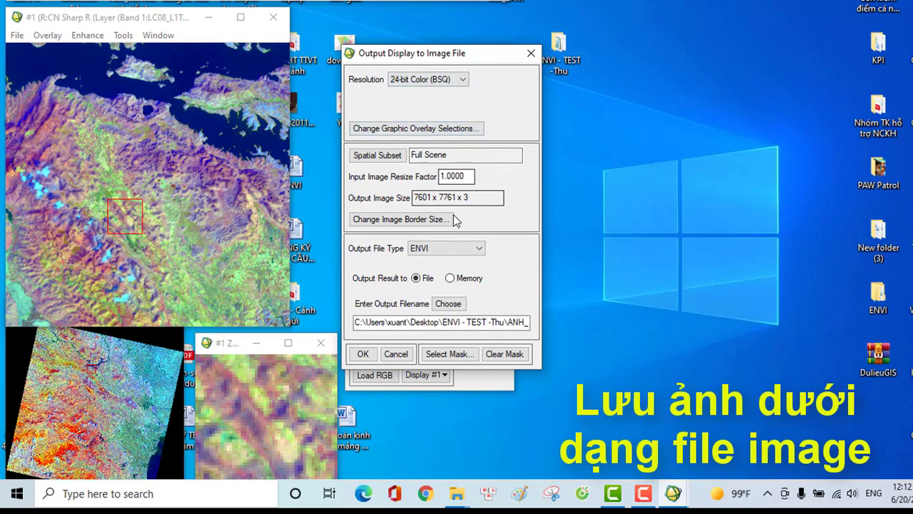
- Name the output image file ANH_TANGCUONGCHATLUONG_img in the ENVI - TEST -Thu folder and save it as ENVI type
{"action": "left_click", "coordinate": [448, 303]}
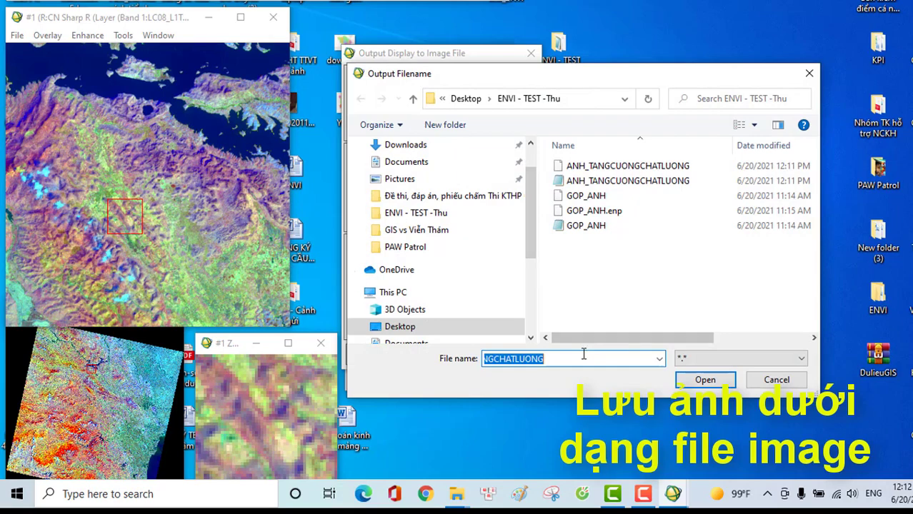
{"action": "left_click", "coordinate": [577, 358]}
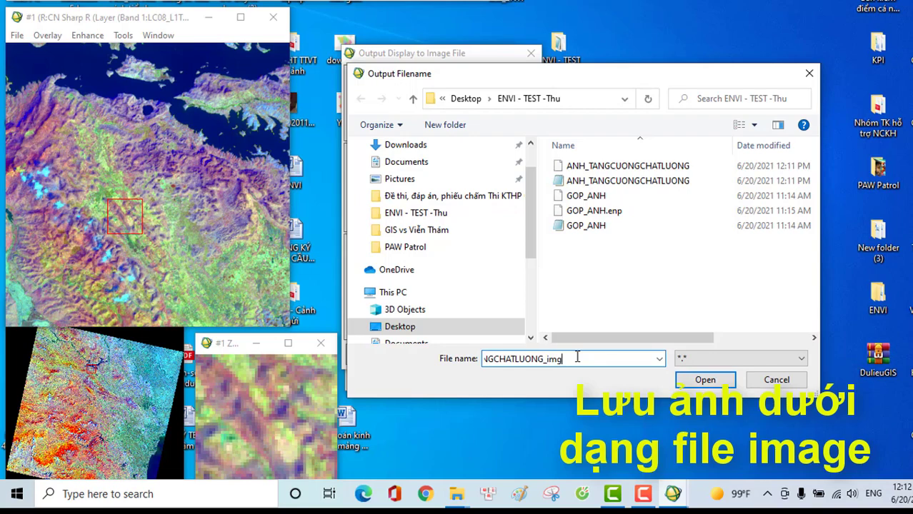
{"action": "left_click", "coordinate": [704, 380]}
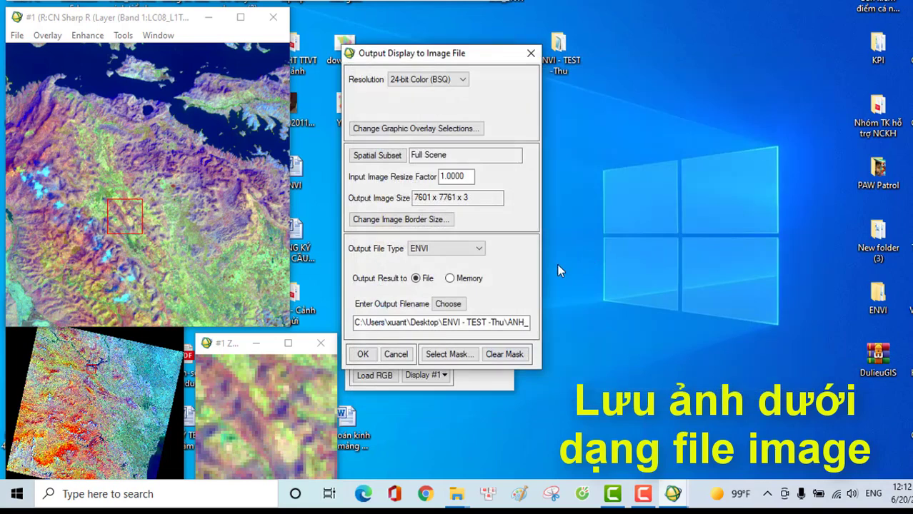
{"action": "left_click", "coordinate": [362, 354]}
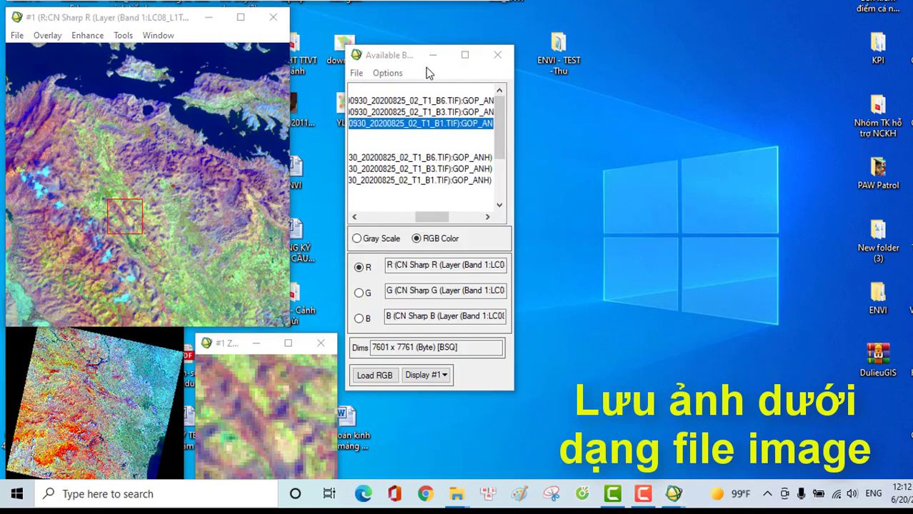
- Check the ANH_TANGCUONGCHATLUONG and ANH_TANGCUONGCHATLUONG_img files in the desktop's ENVI - TEST -Thu folder, and close the folder
{"action": "double_click", "coordinate": [558, 47]}
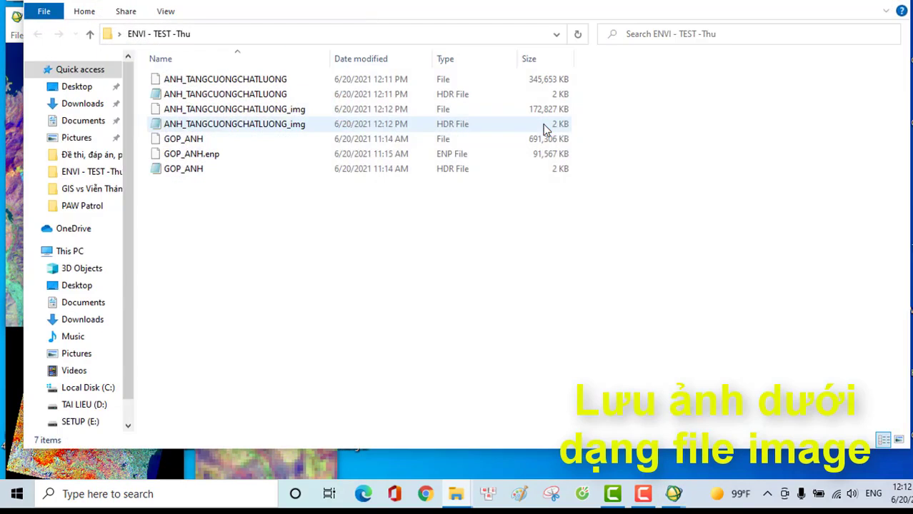
{"action": "left_click", "coordinate": [307, 125]}
{"action": "left_click", "coordinate": [306, 110]}
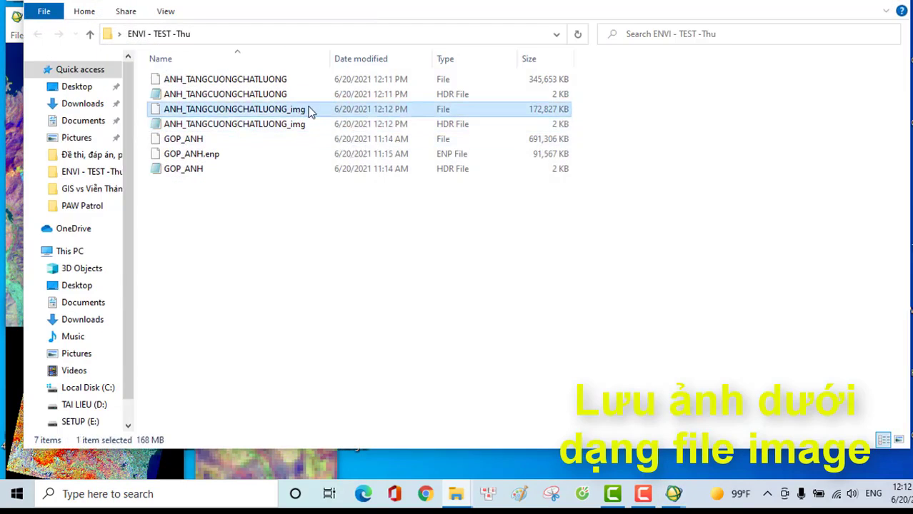
{"action": "left_click", "coordinate": [229, 80]}
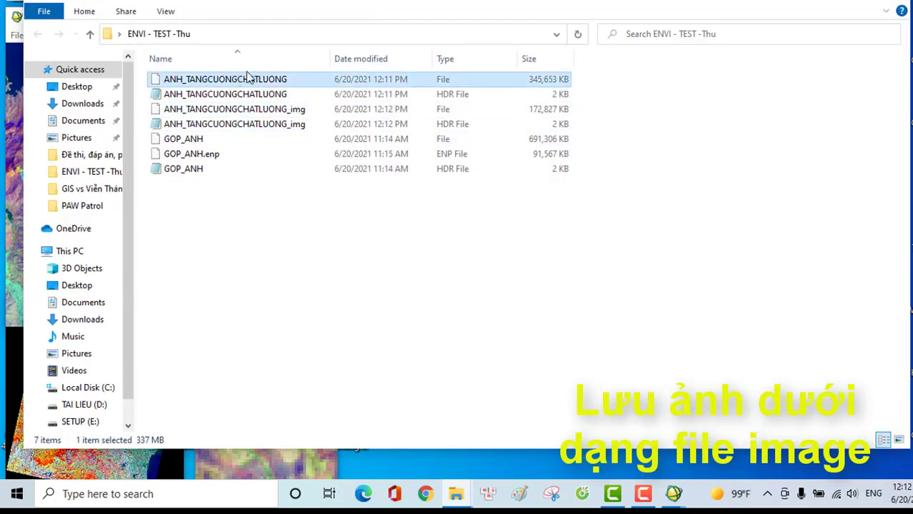
{"action": "left_click", "coordinate": [292, 113]}
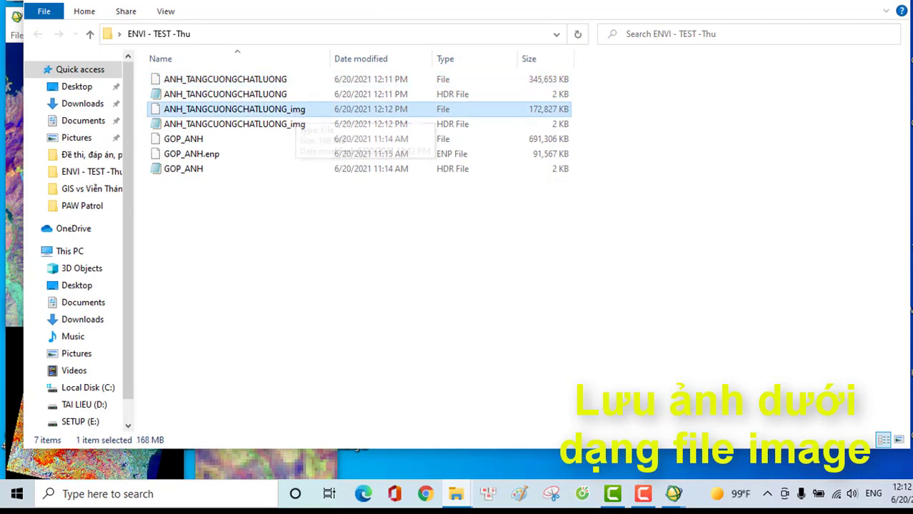
{"action": "left_click", "coordinate": [894, 2]}
{"action": "right_click", "coordinate": [678, 78]}
{"action": "left_click", "coordinate": [714, 119]}
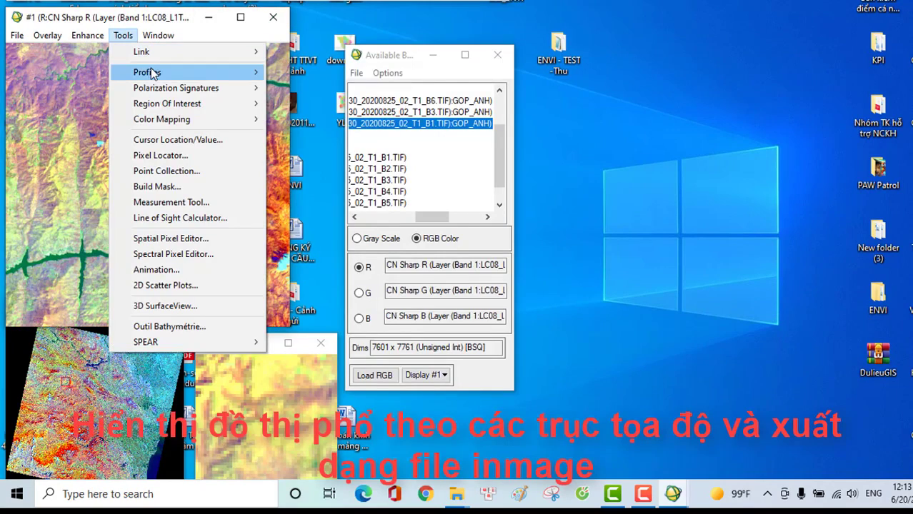
- Plot the X profile of the sharpened image shown in Display #1
{"action": "mouse_move", "coordinate": [235, 75]}
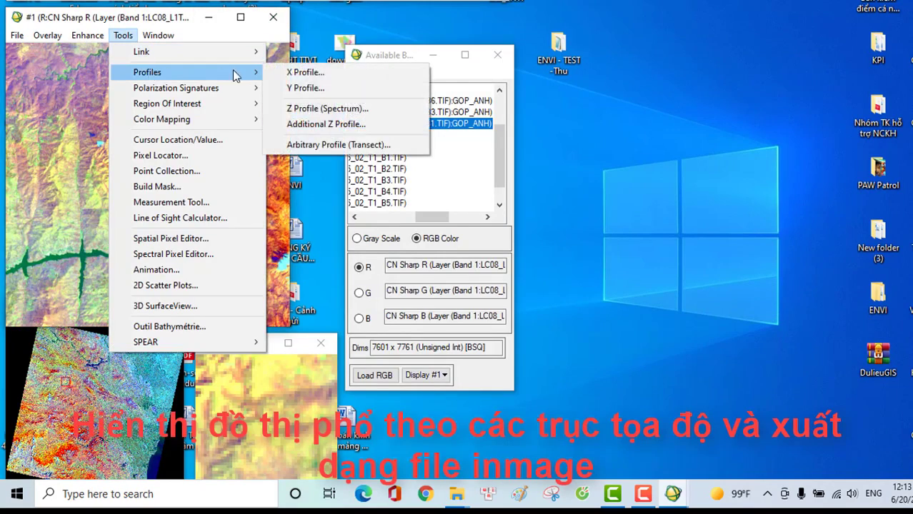
{"action": "left_click", "coordinate": [289, 74]}
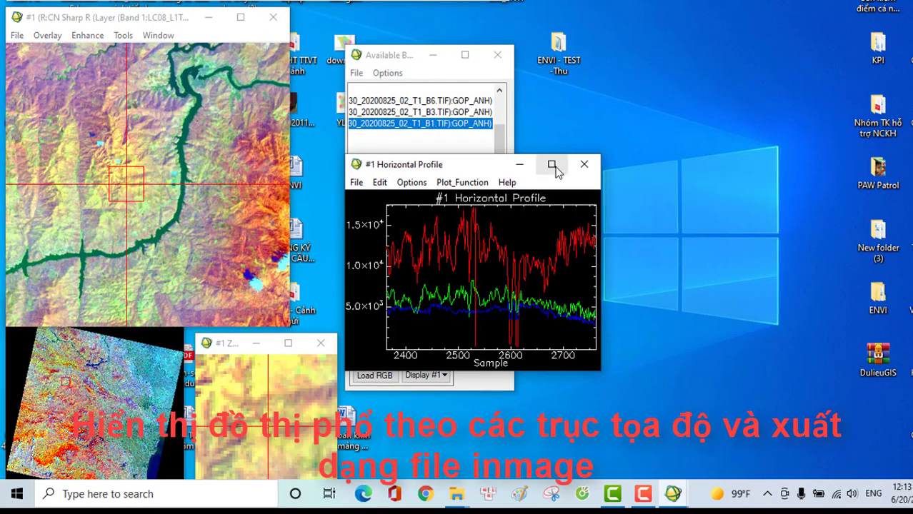
{"action": "left_click", "coordinate": [552, 164]}
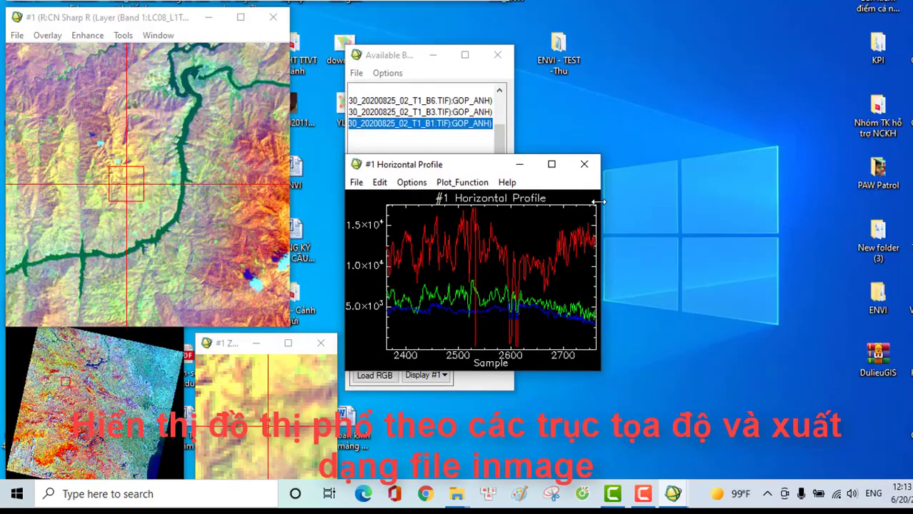
- Save the horizontal profile plot as an ENVI image file named Plotx in the ENVI - TEST -Thu folder
{"action": "left_click", "coordinate": [356, 183]}
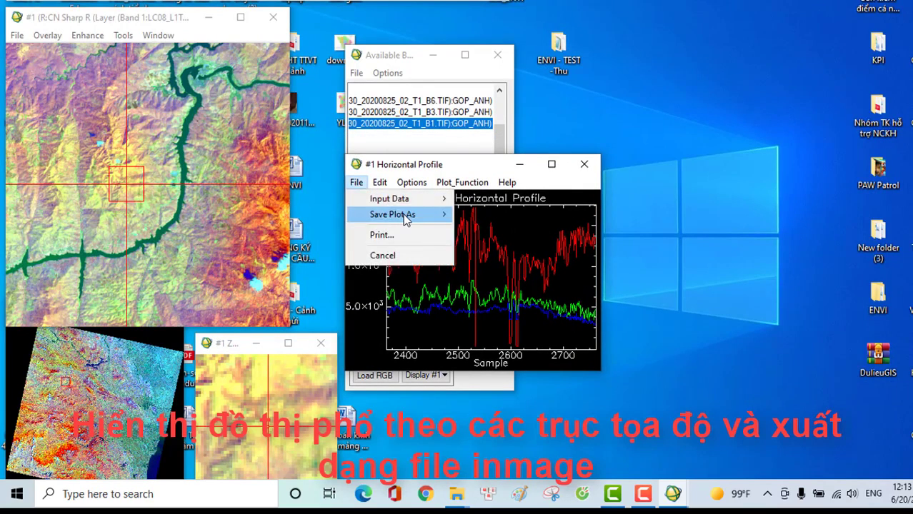
{"action": "mouse_move", "coordinate": [371, 216]}
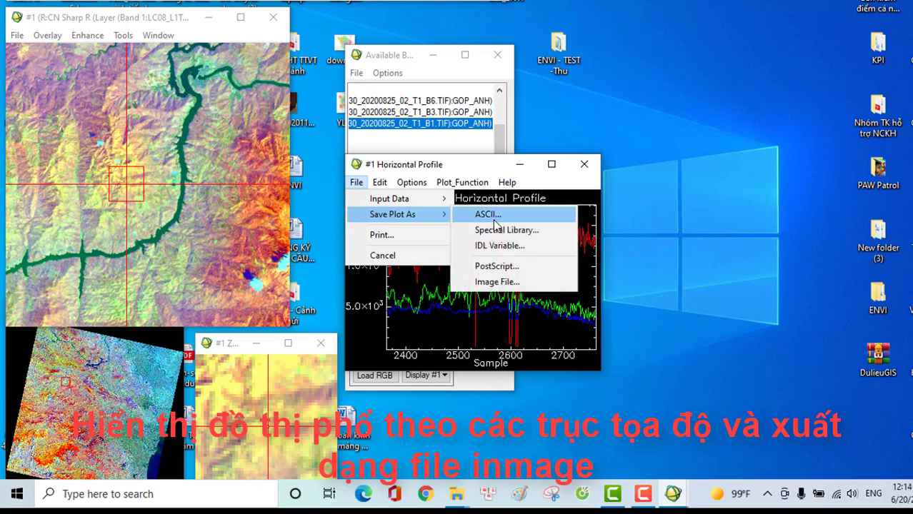
{"action": "left_click", "coordinate": [497, 283]}
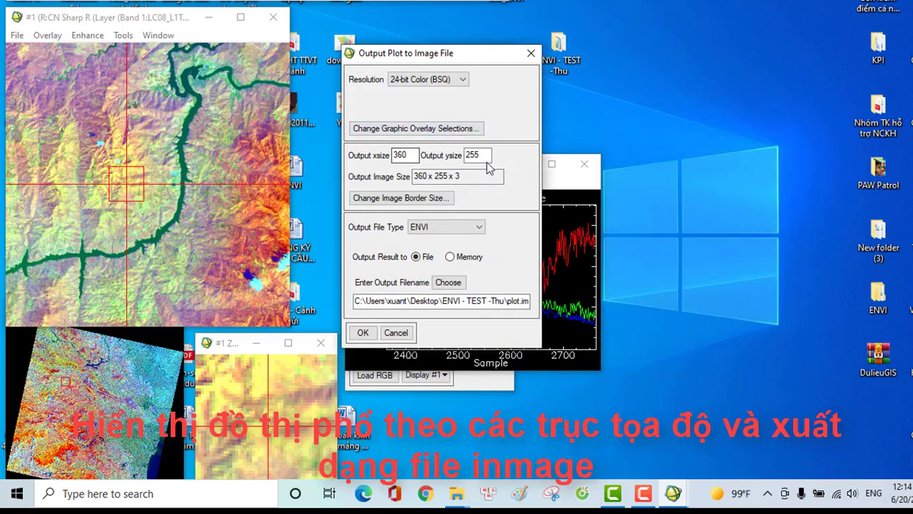
{"action": "left_click", "coordinate": [448, 283]}
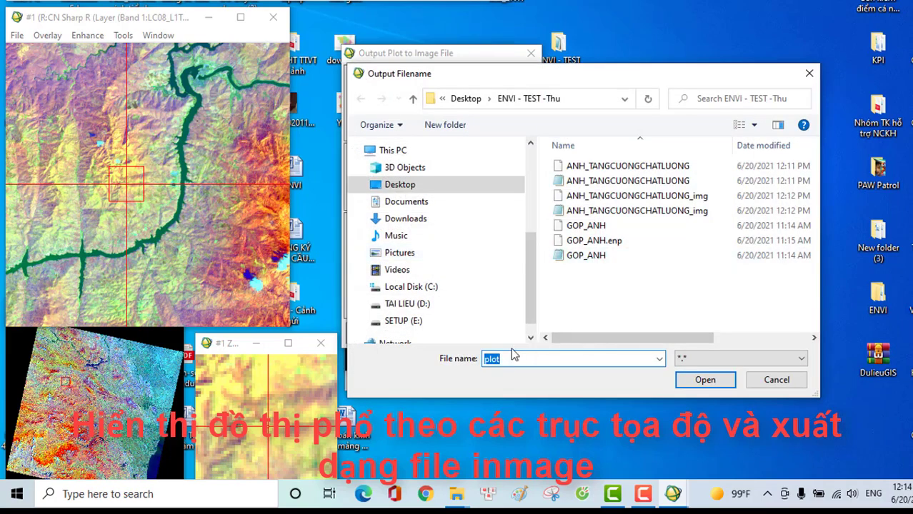
{"action": "type", "text": "x"}
{"action": "left_click", "coordinate": [698, 384]}
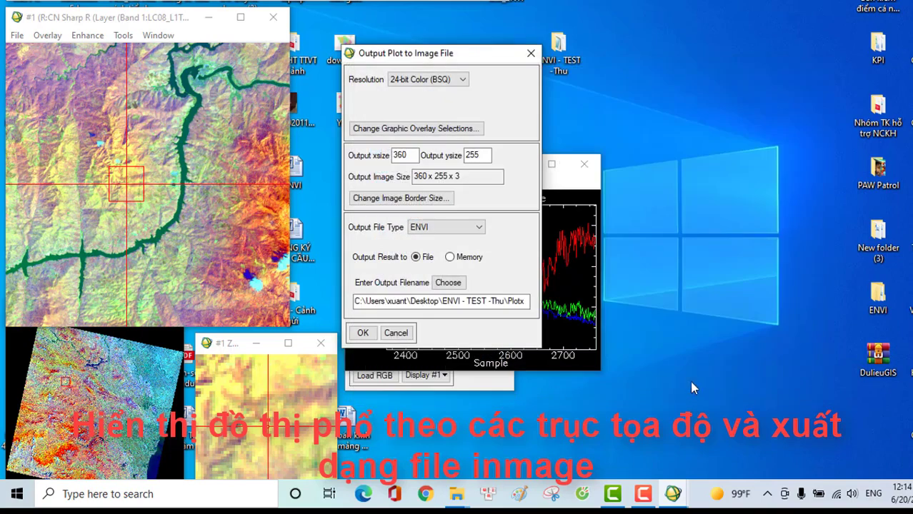
{"action": "left_click", "coordinate": [363, 333]}
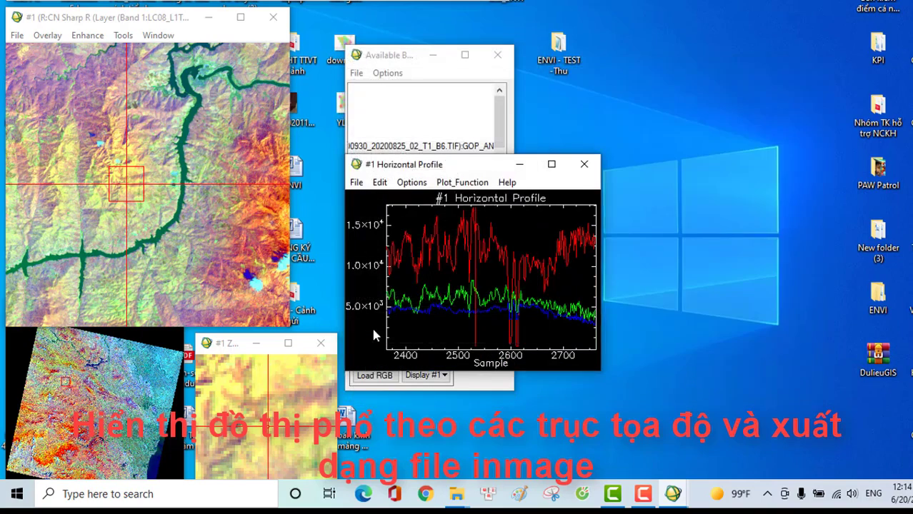
- Check the Plotx files in the desktop's ENVI - TEST -Thu folder, and close the folder and the horizontal profile plot
{"action": "double_click", "coordinate": [558, 47]}
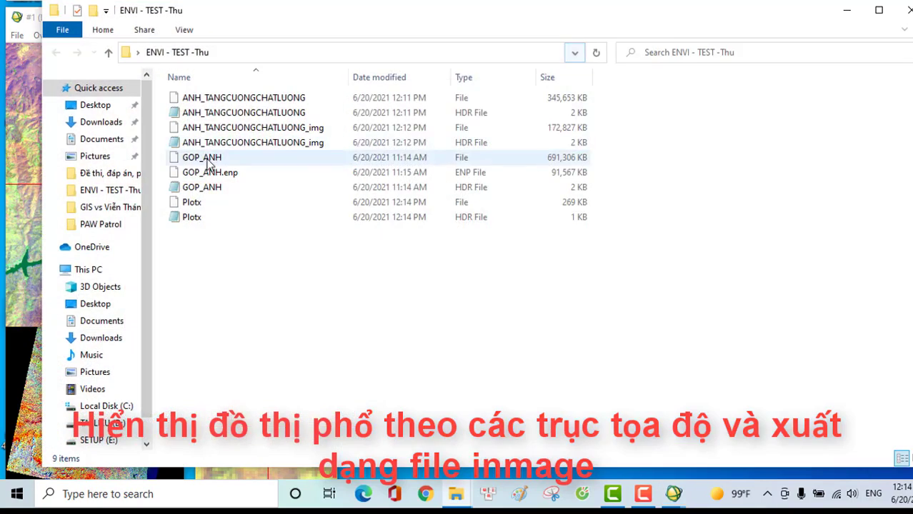
{"action": "left_click", "coordinate": [204, 202]}
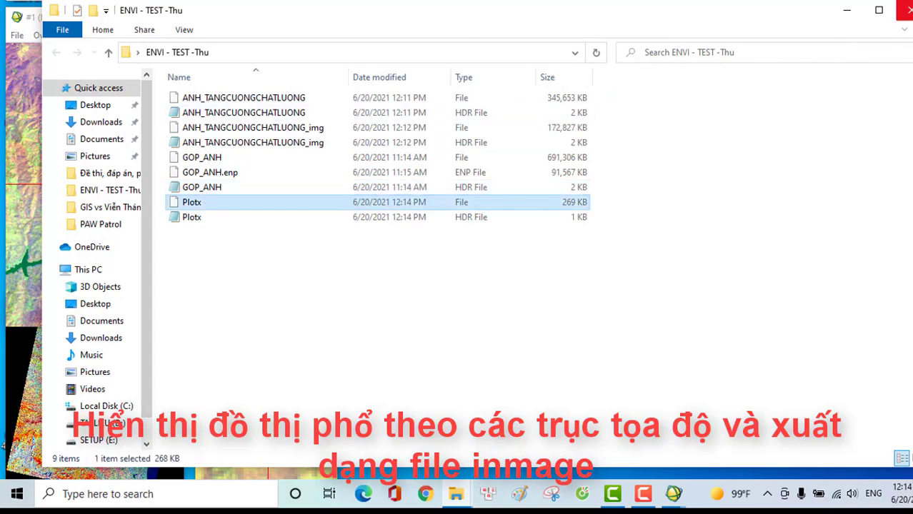
{"action": "left_click", "coordinate": [909, 10]}
{"action": "left_click", "coordinate": [582, 166]}
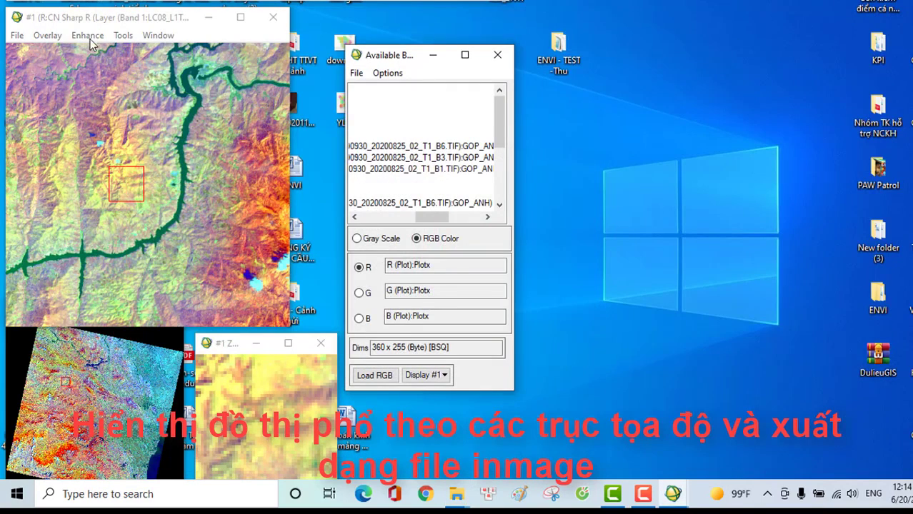
- Plot the Y profile of the sharpened image shown in Display #1
{"action": "left_click", "coordinate": [121, 36]}
{"action": "mouse_move", "coordinate": [250, 72]}
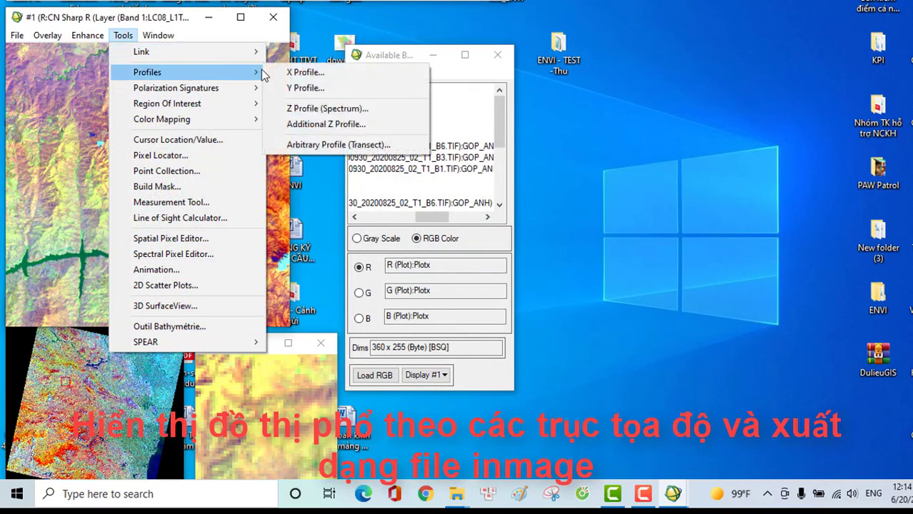
{"action": "left_click", "coordinate": [306, 88]}
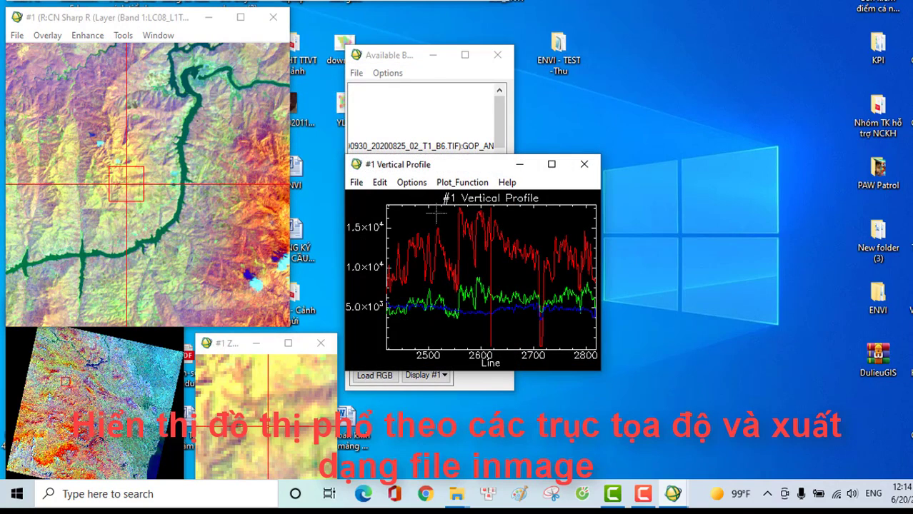
- Save the vertical profile plot as an ENVI image file named ploty in the ENVI - TEST -Thu folder
{"action": "left_click", "coordinate": [356, 184]}
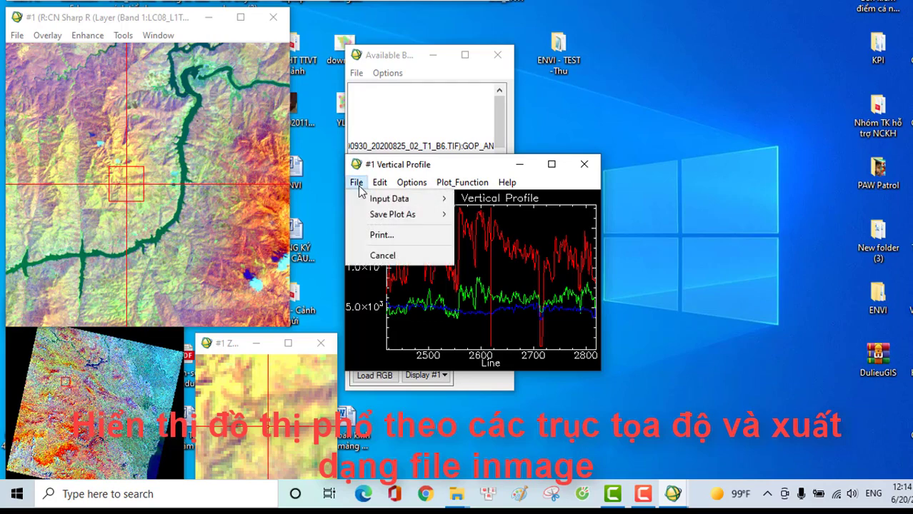
{"action": "mouse_move", "coordinate": [392, 224]}
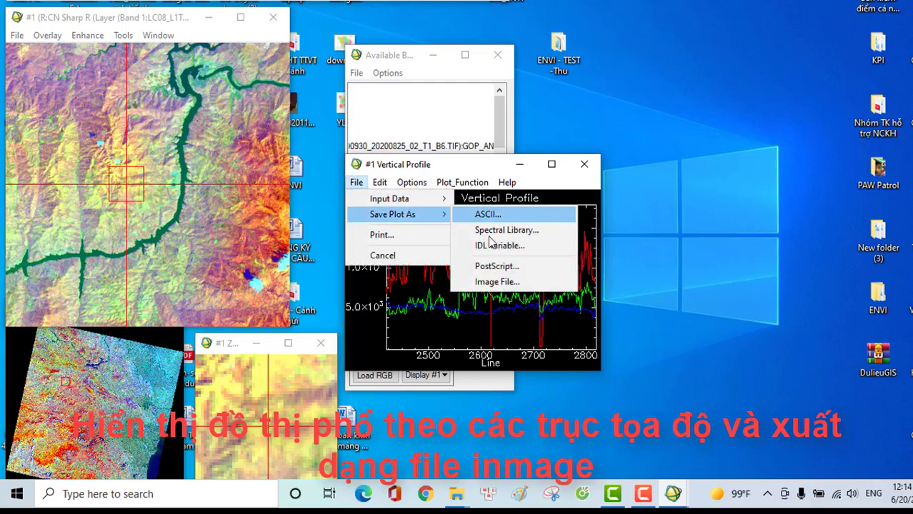
{"action": "left_click", "coordinate": [497, 282]}
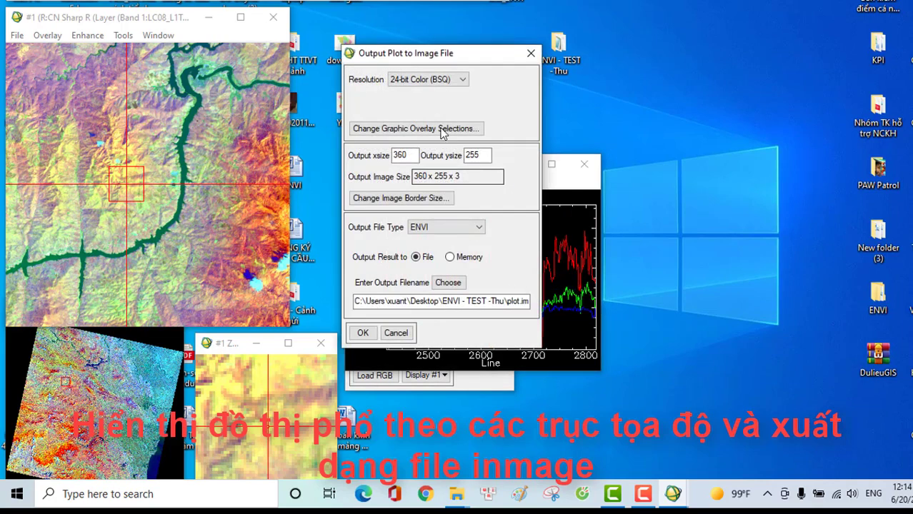
{"action": "left_click", "coordinate": [447, 283]}
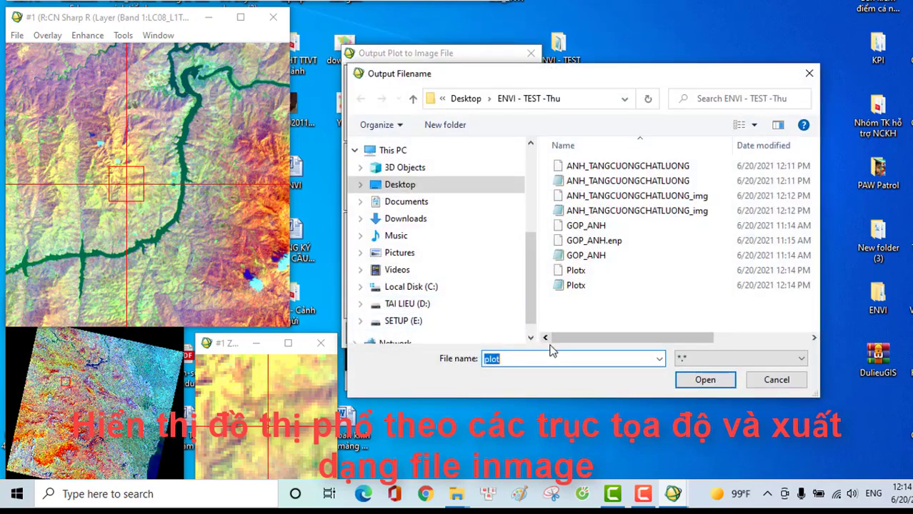
{"action": "left_click", "coordinate": [541, 362]}
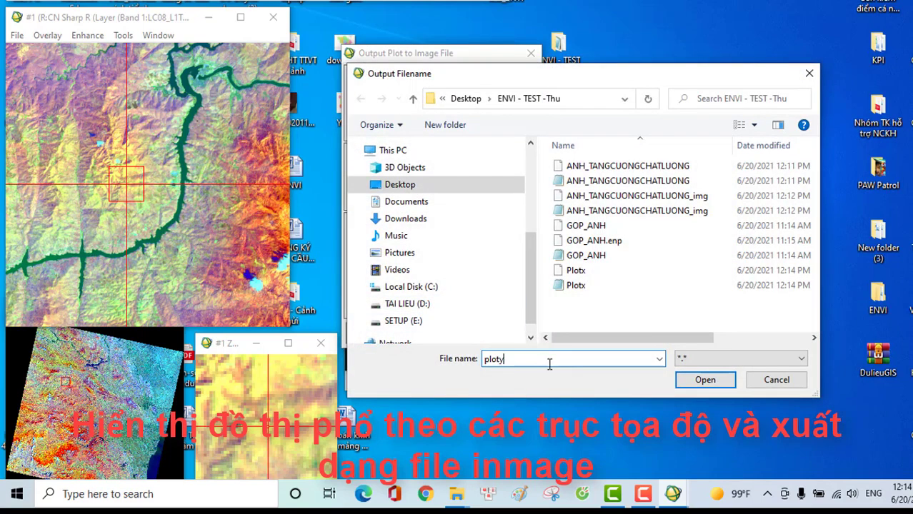
{"action": "type", "text": "y"}
{"action": "left_click", "coordinate": [705, 380]}
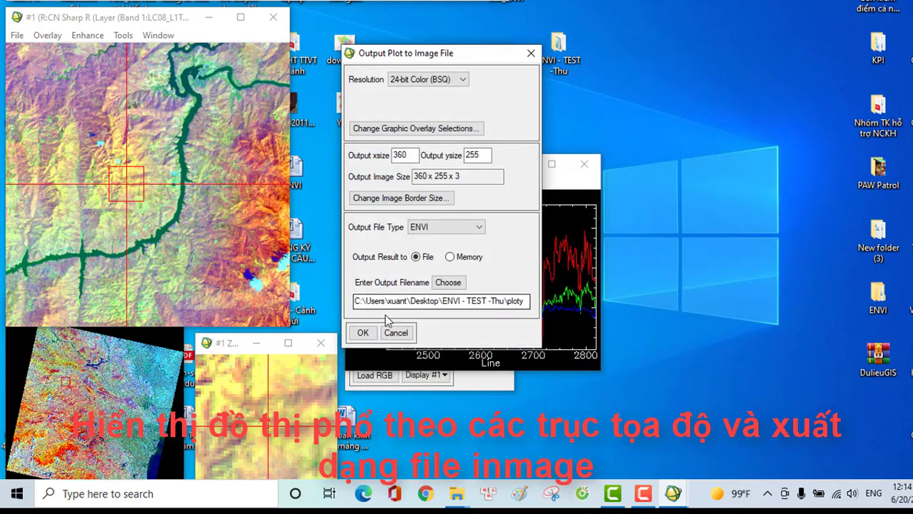
{"action": "left_click", "coordinate": [363, 333]}
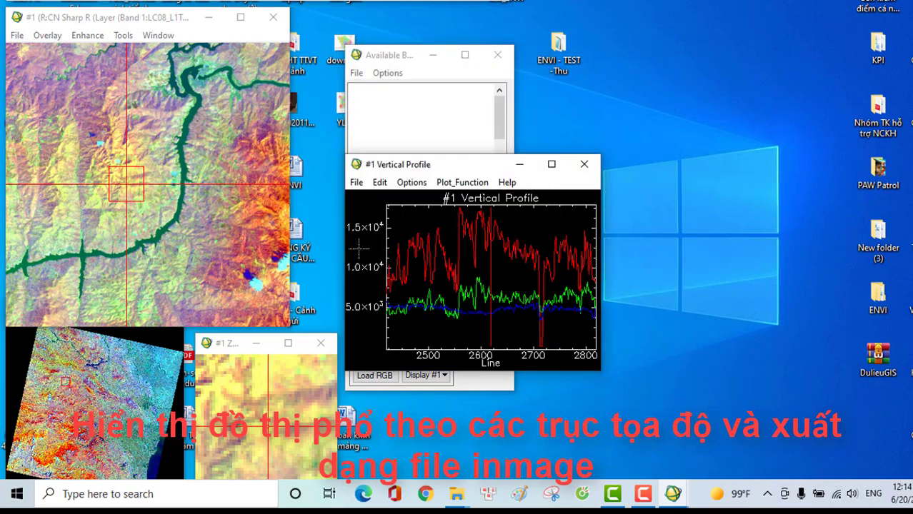
- Plot the Z profile (spectrum) of the image in Display #1 and start saving the plot as an image file
{"action": "left_click", "coordinate": [123, 35]}
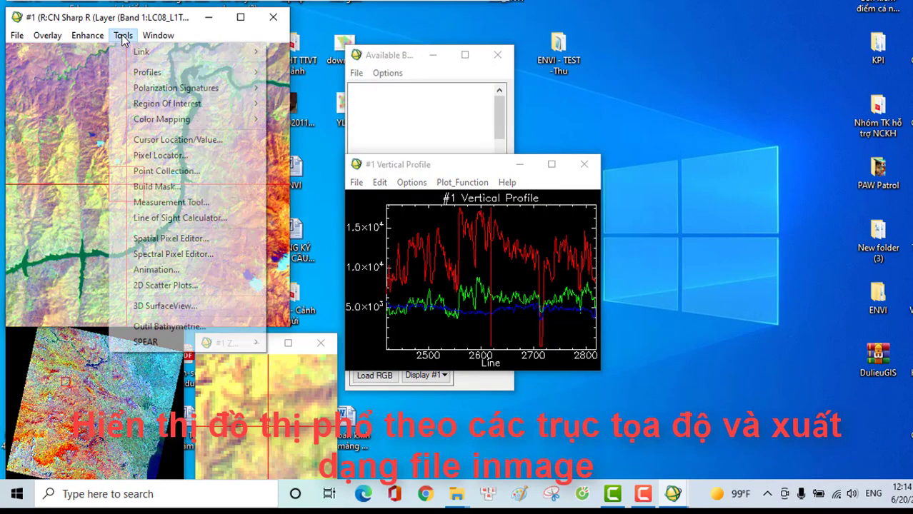
{"action": "mouse_move", "coordinate": [246, 72]}
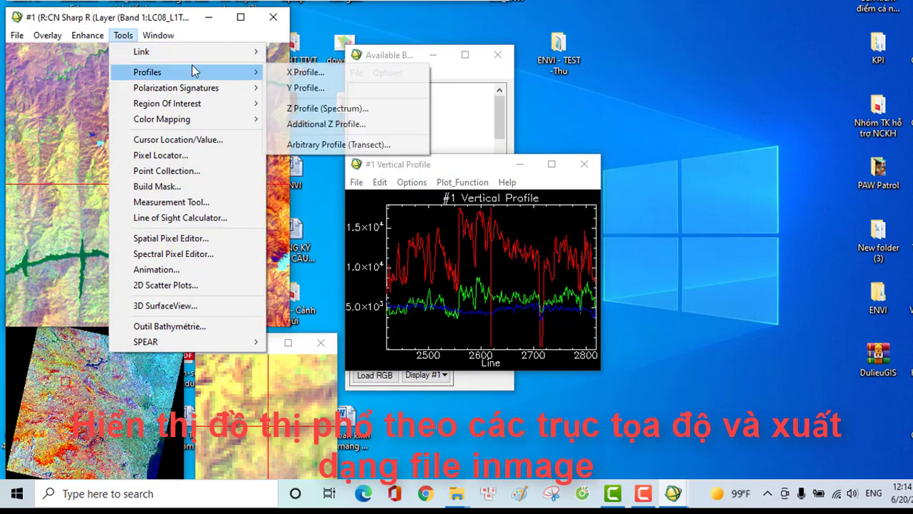
{"action": "left_click", "coordinate": [312, 108]}
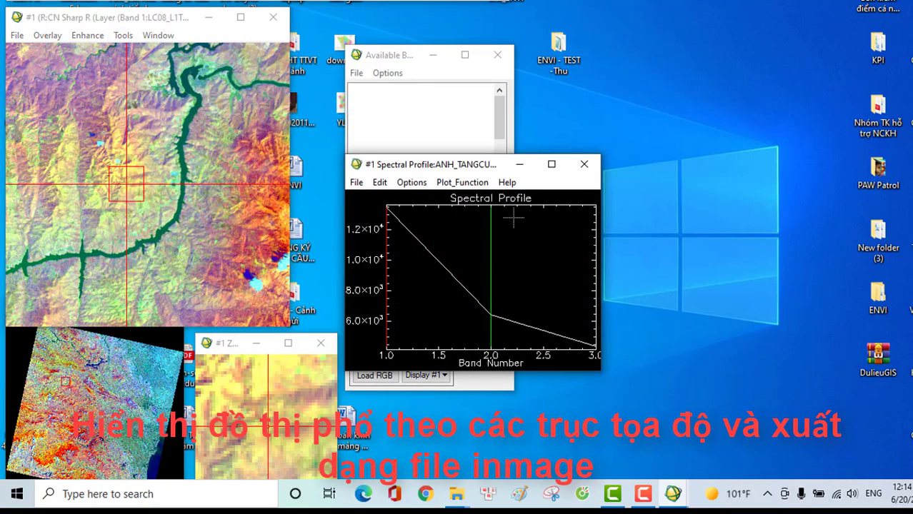
{"action": "left_click", "coordinate": [356, 182]}
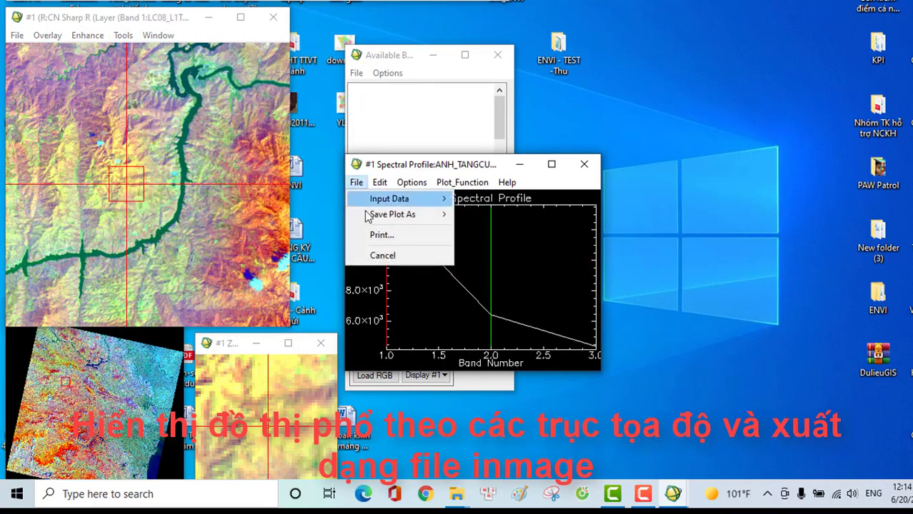
{"action": "mouse_move", "coordinate": [370, 222]}
{"action": "left_click", "coordinate": [496, 282]}
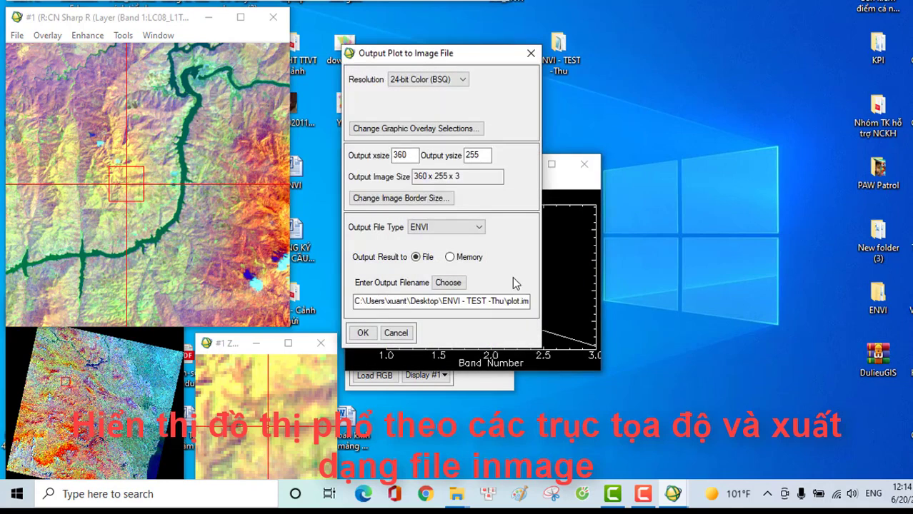
{"action": "left_click", "coordinate": [423, 302]}
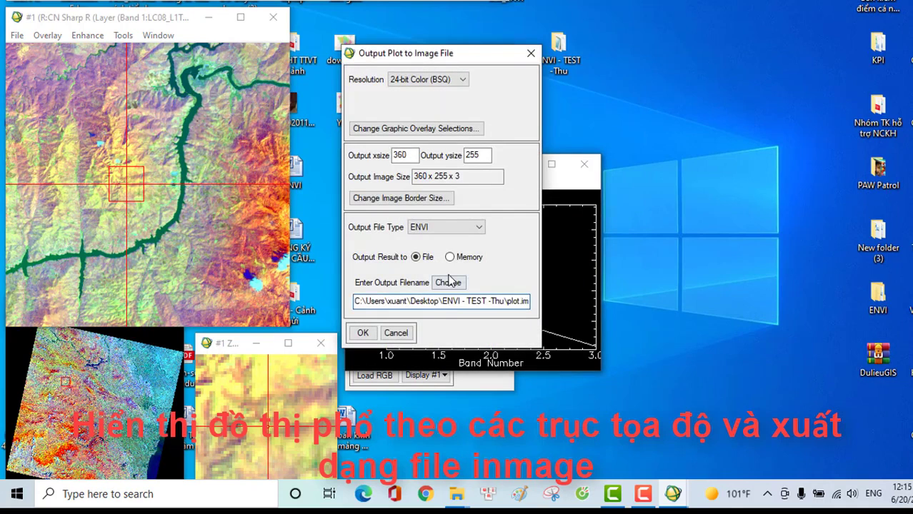
{"action": "left_click", "coordinate": [447, 283]}
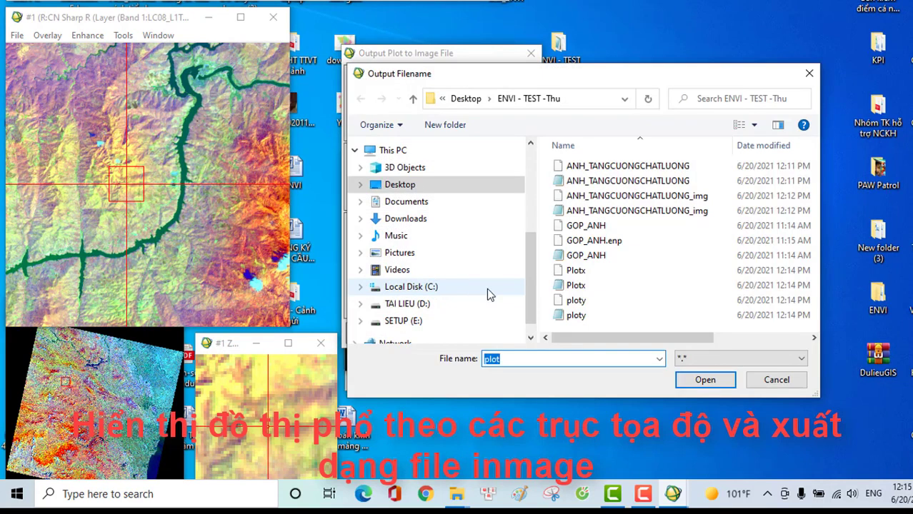
{"action": "type", "text": "z"}
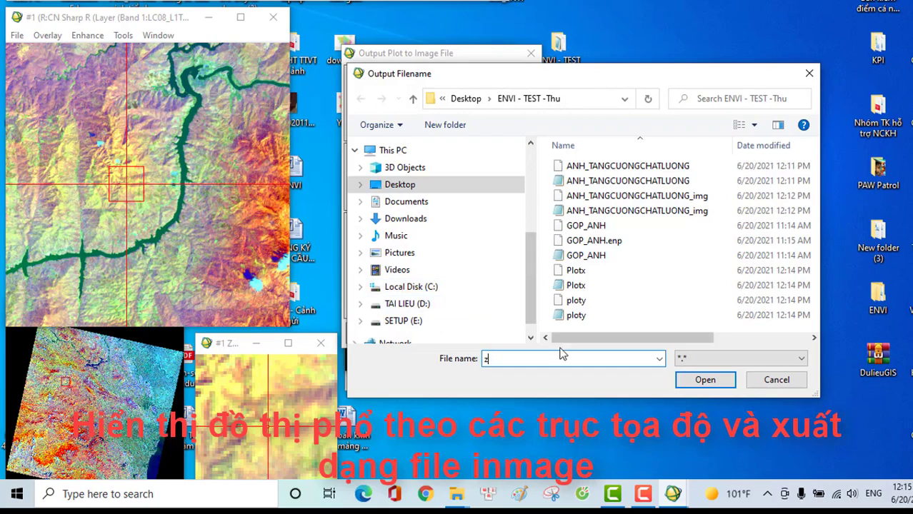
{"action": "left_click", "coordinate": [703, 381]}
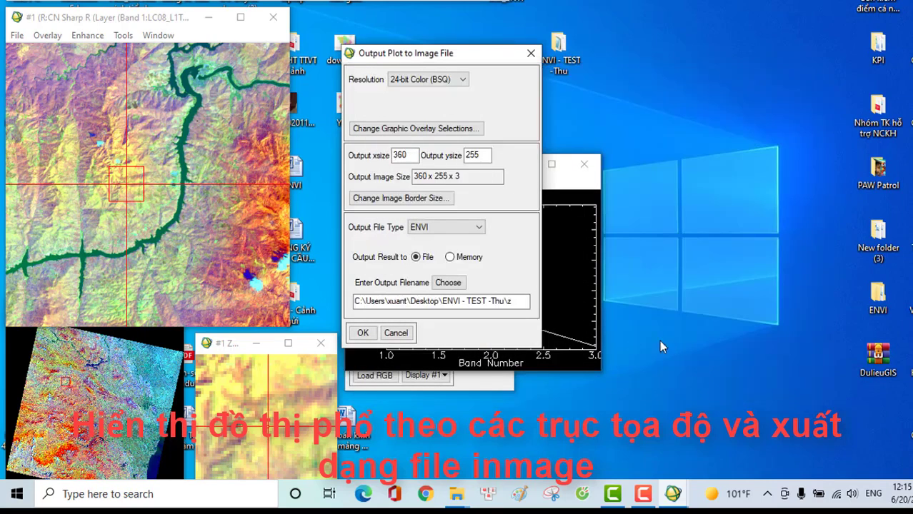
- Save the spectral profile plot as an ENVI image file named plotz in the ENVI - TEST -Thu folder, and close the plot
{"action": "left_click", "coordinate": [448, 283]}
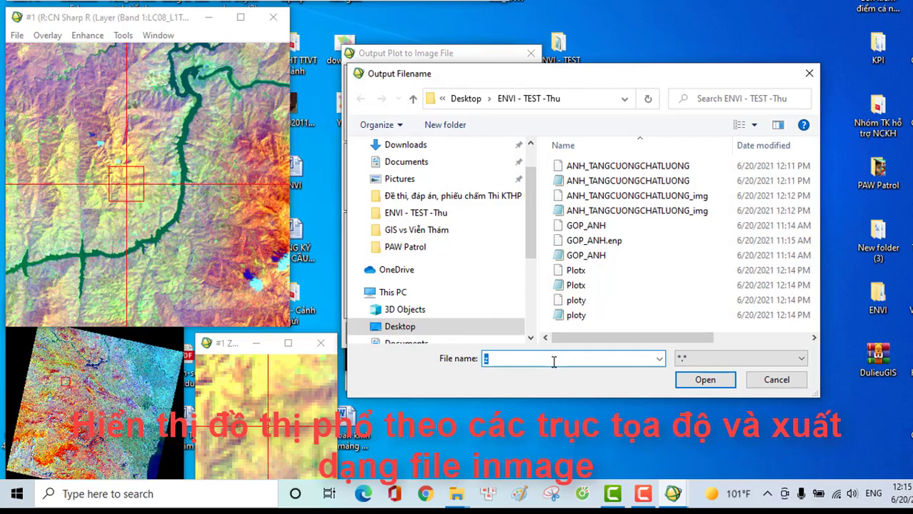
{"action": "type", "text": "plot"}
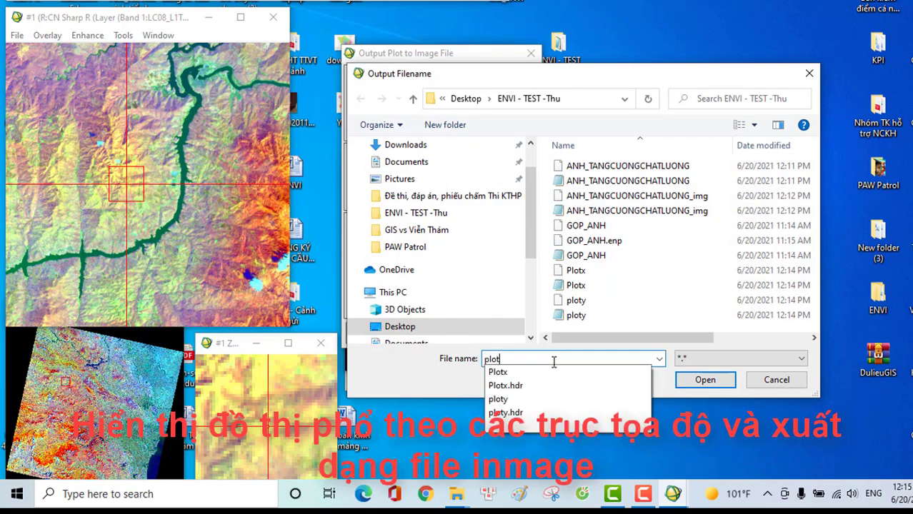
{"action": "type", "text": "z"}
{"action": "left_click", "coordinate": [697, 382]}
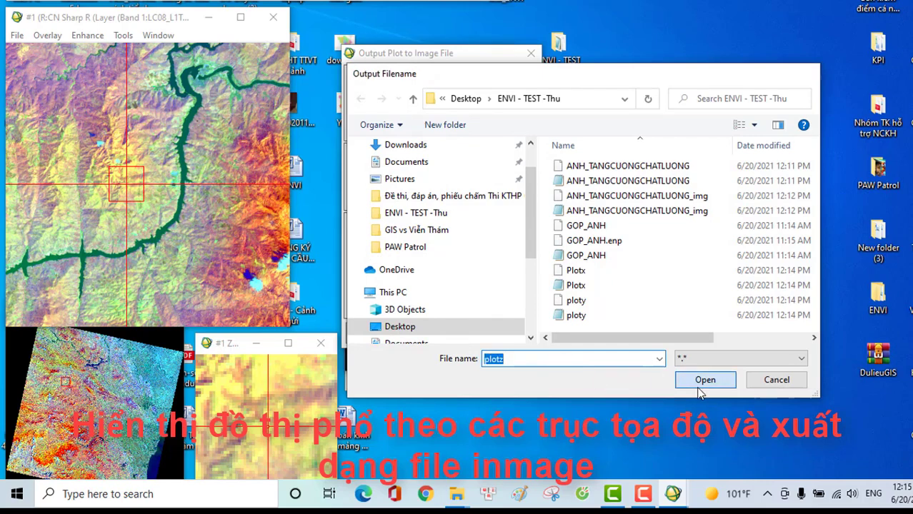
{"action": "left_click", "coordinate": [363, 332]}
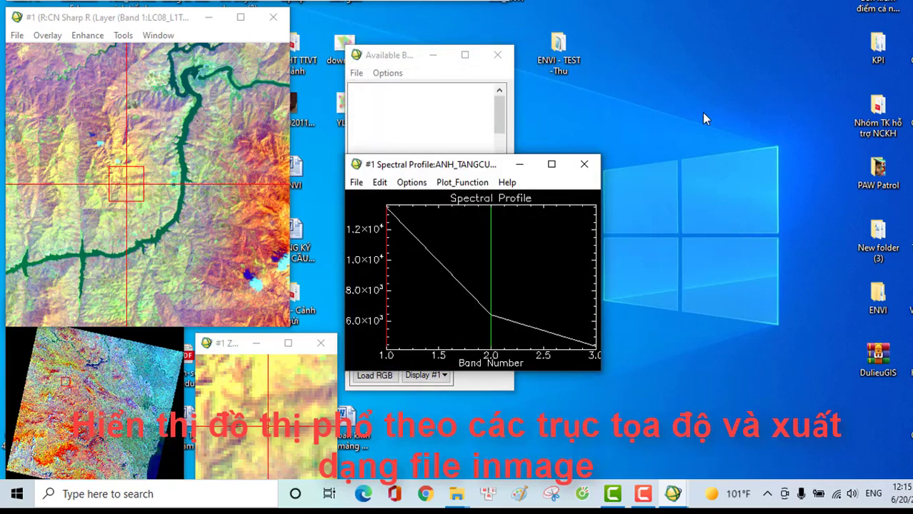
{"action": "left_click", "coordinate": [585, 165]}
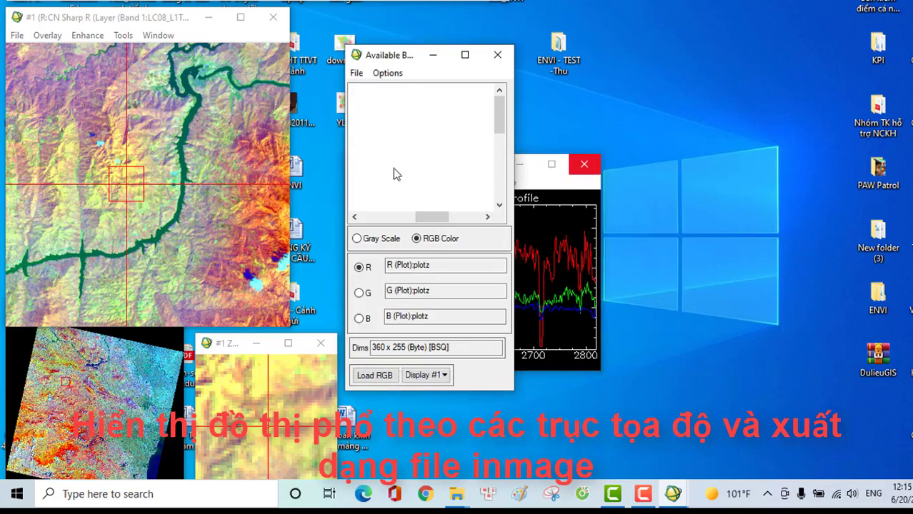
- Check the ploty and plotz files in the desktop's ENVI - TEST -Thu folder, and close the folder
{"action": "double_click", "coordinate": [576, 58]}
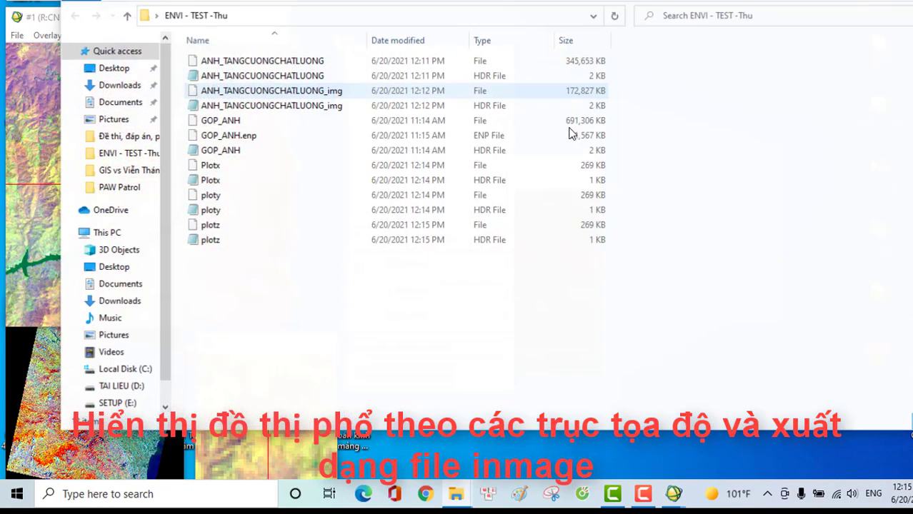
{"action": "left_click", "coordinate": [230, 197]}
{"action": "left_click", "coordinate": [230, 223]}
{"action": "key", "text": "Return"}
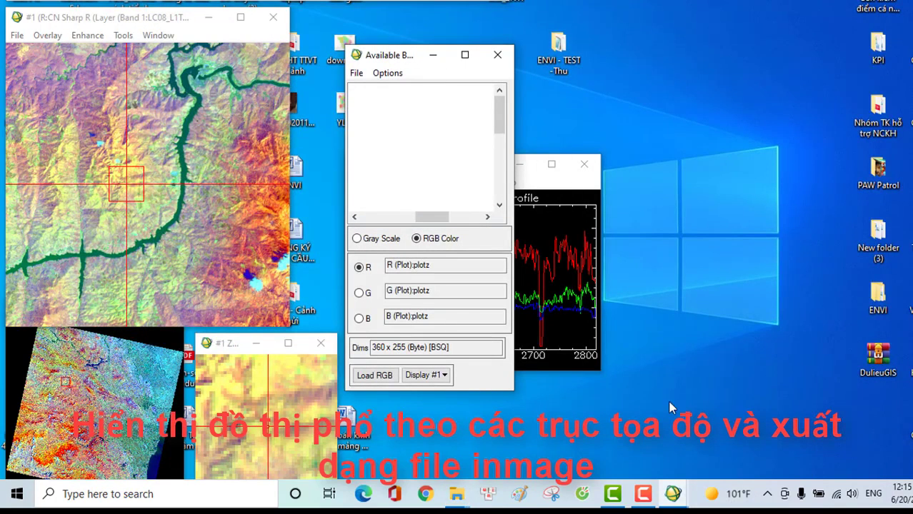
{"action": "left_click", "coordinate": [643, 494]}
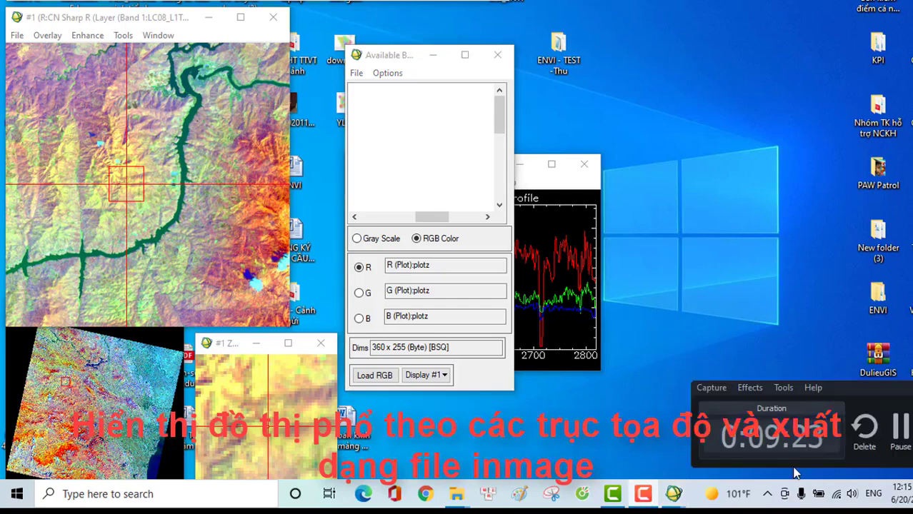